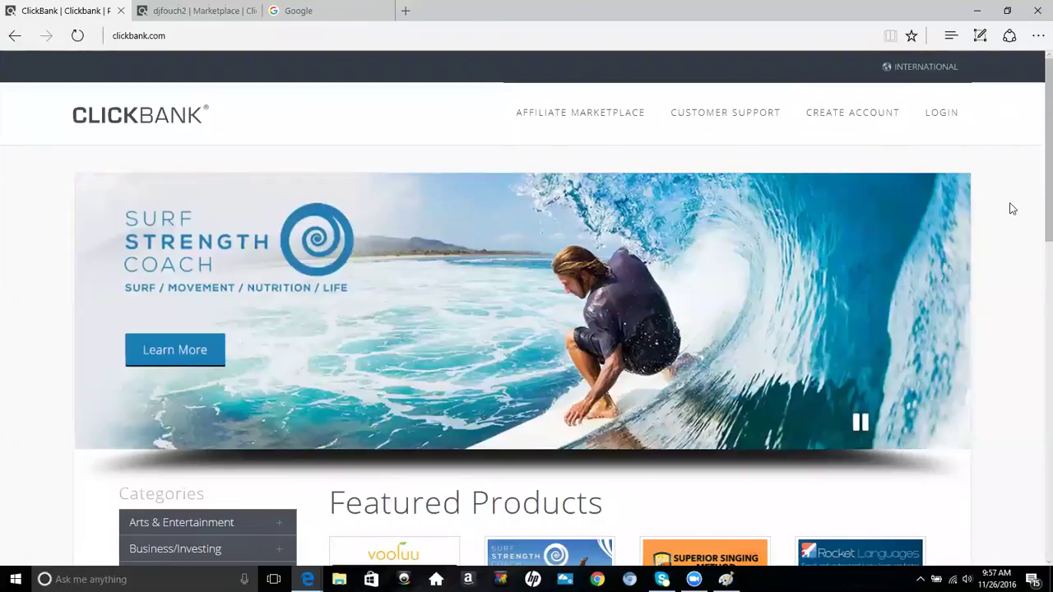
Search Google for 'clickbank', then switch back to the ClickBank homepage tab.
click(292, 12)
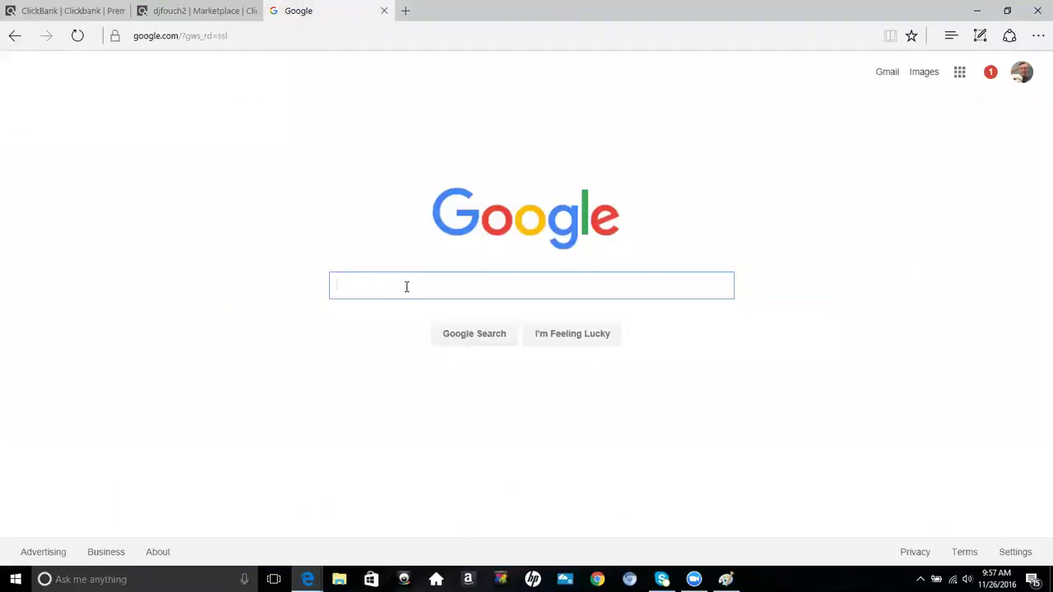
text(cl)
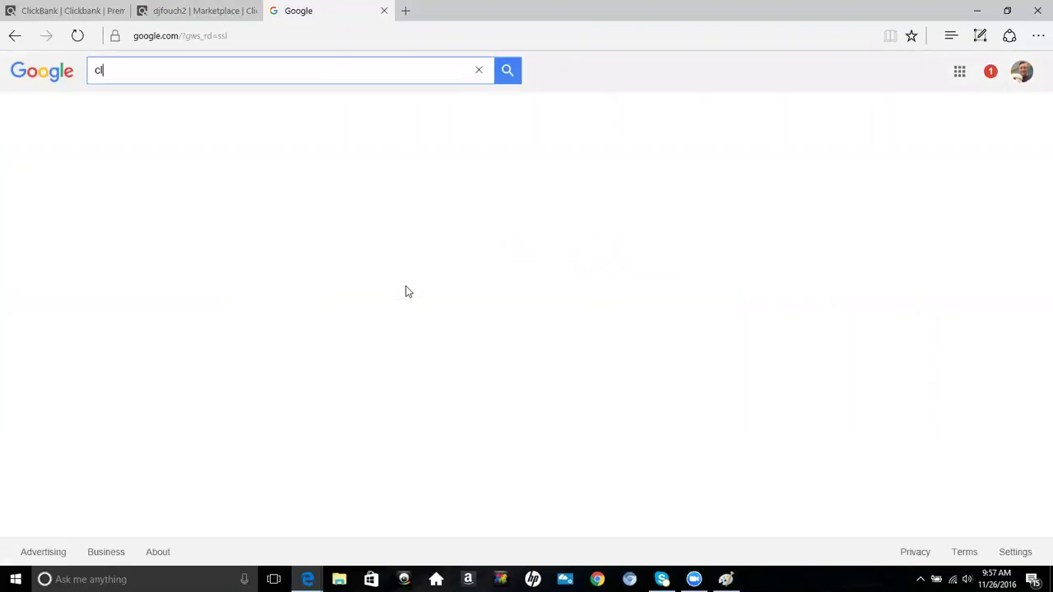
text(ickbank)
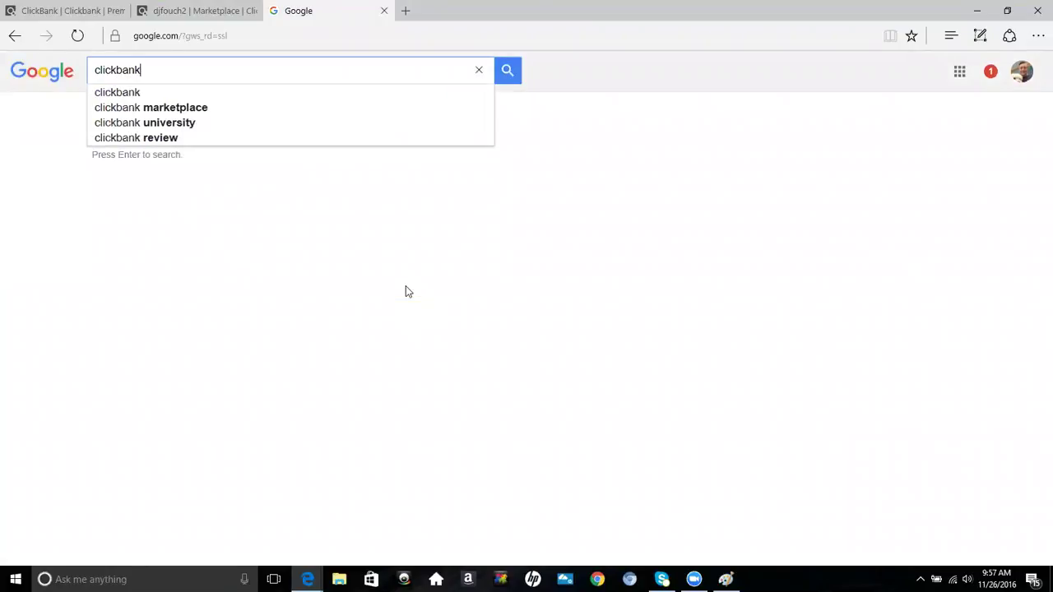
key(Return)
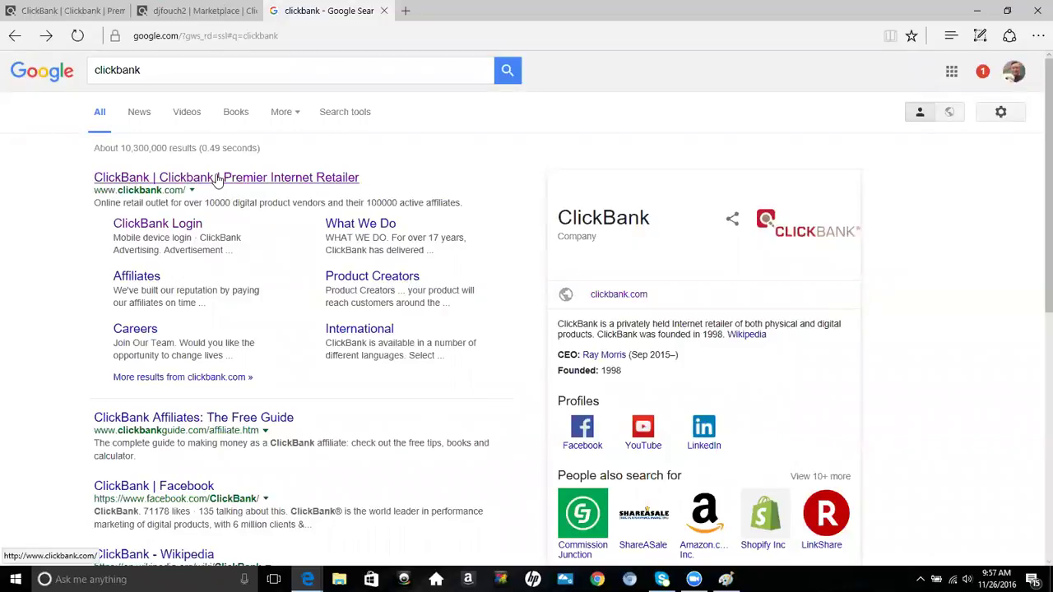
click(64, 12)
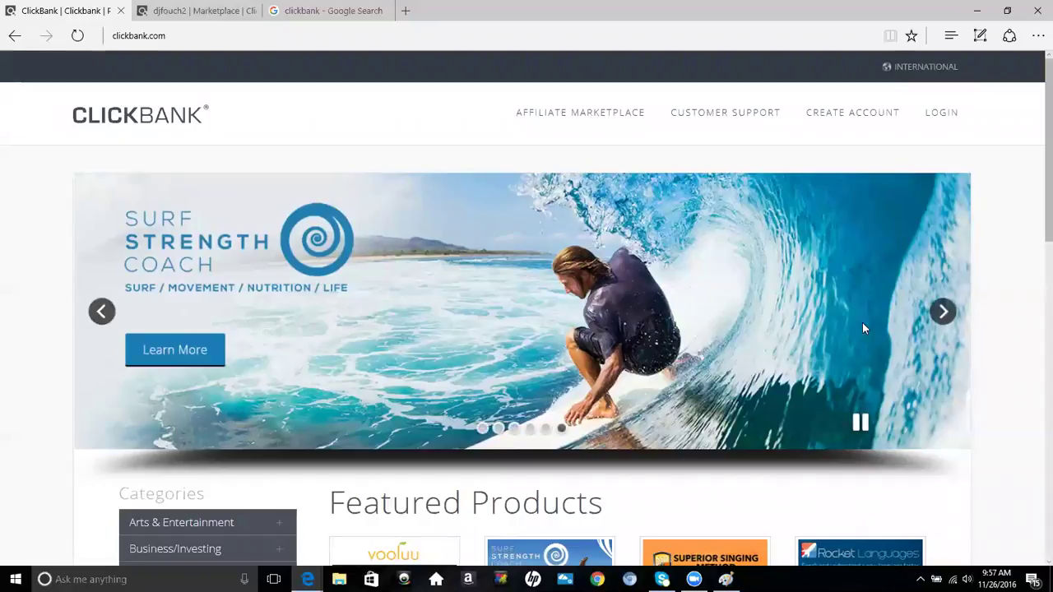
click(943, 314)
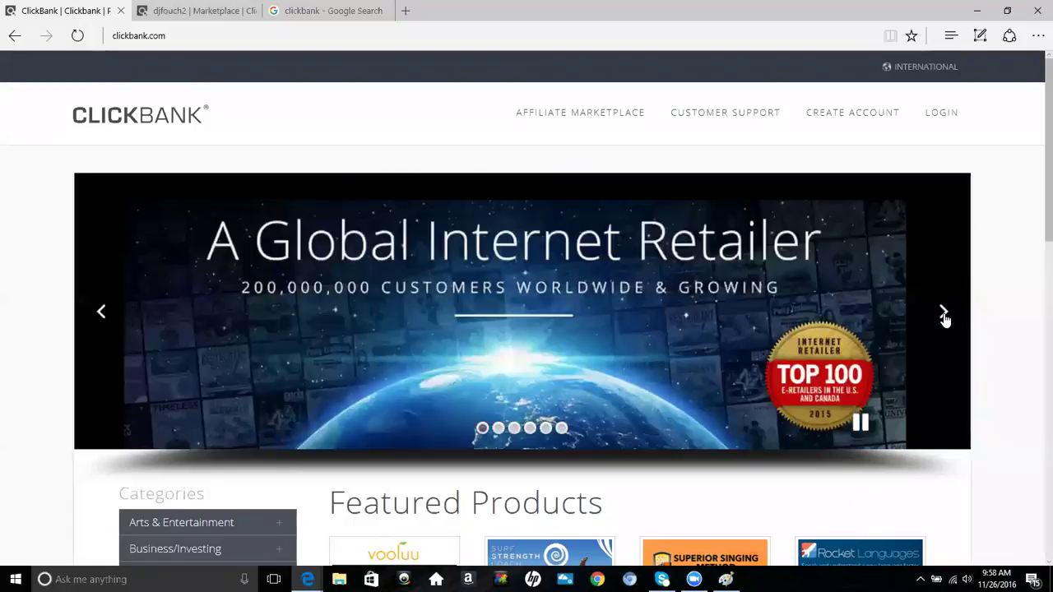
click(943, 314)
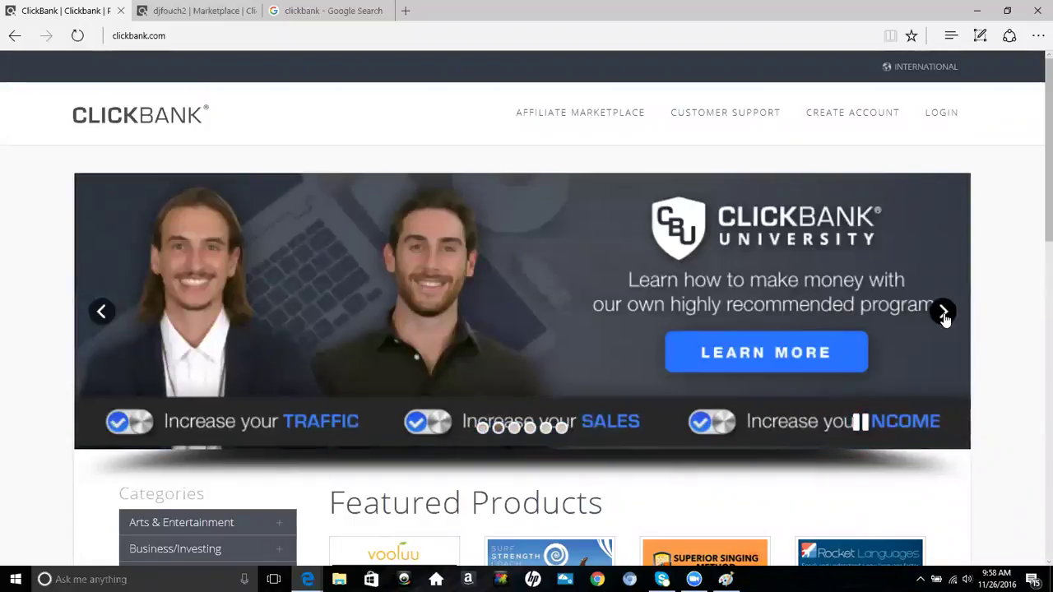
click(943, 315)
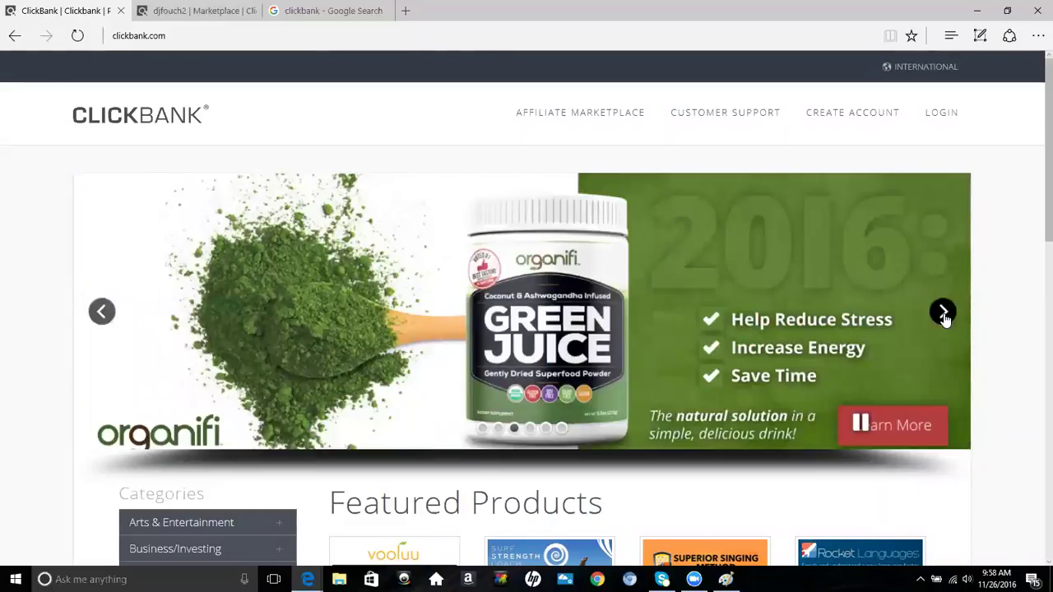
click(943, 314)
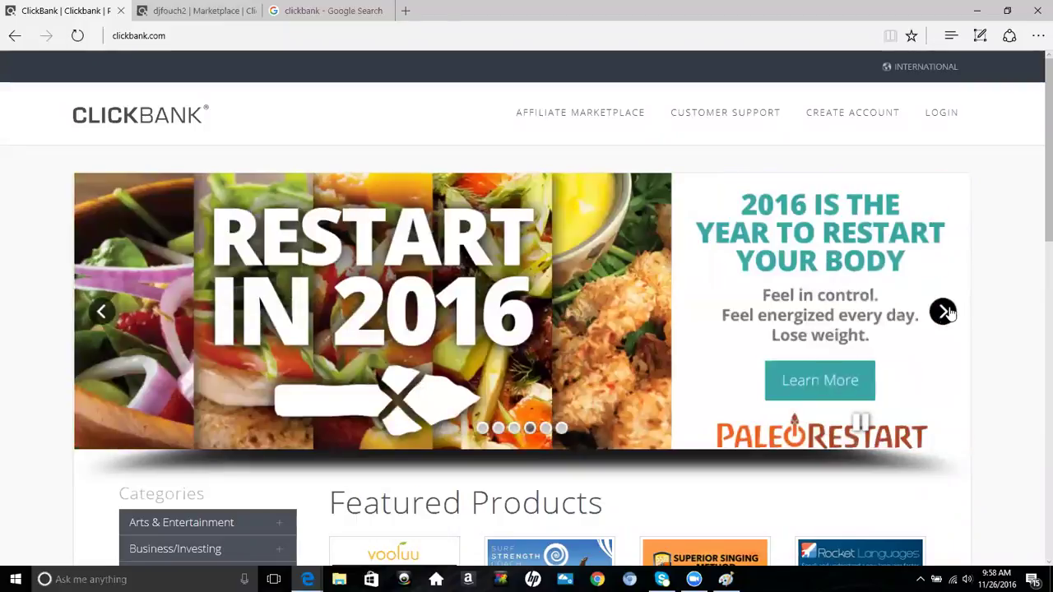
click(944, 312)
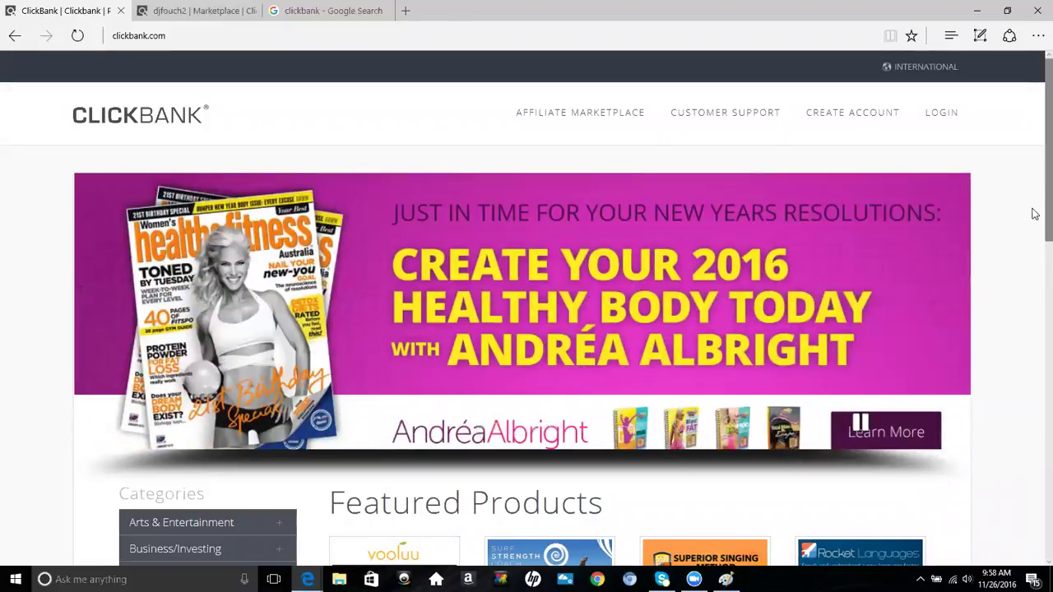
click(943, 313)
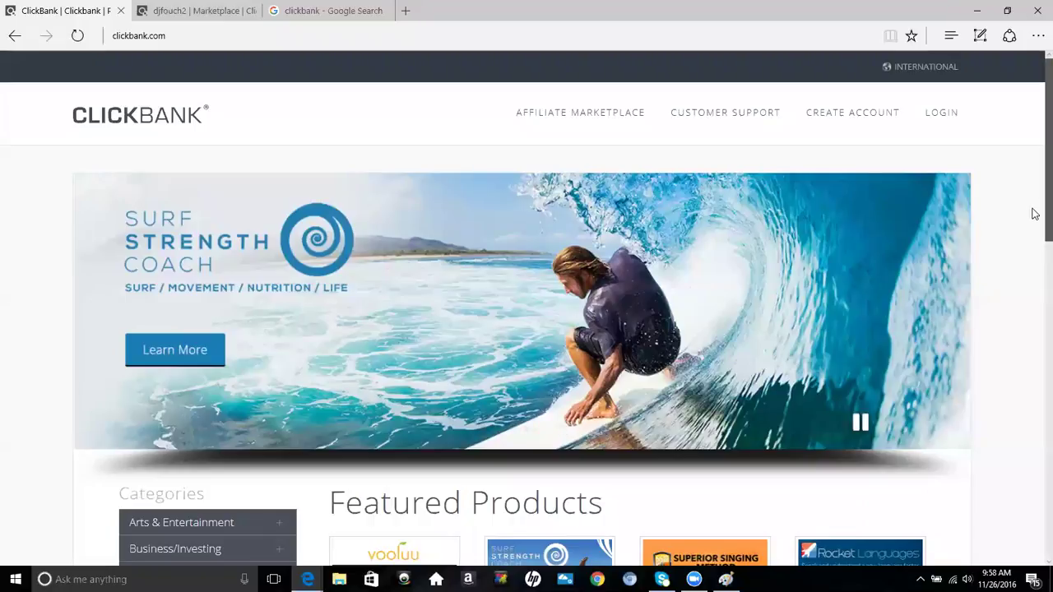
Look over the twelve Featured Products, including Long Tail Pro ($1.00) and 20 Minute Body ($57.00).
scroll(1032, 218, down, 5)
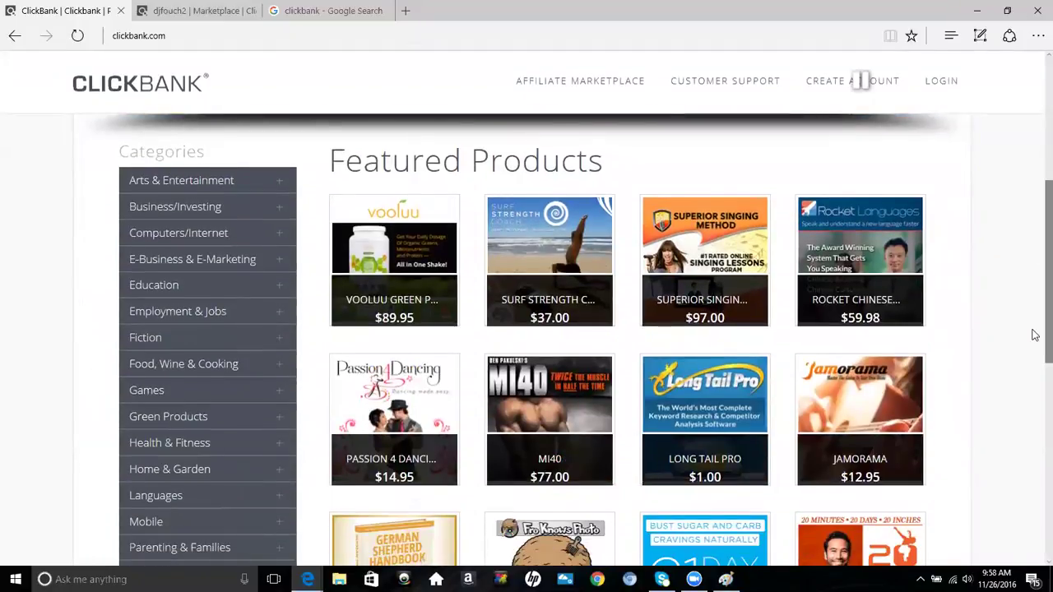
mouse_move(601, 375)
mouse_move(394, 272)
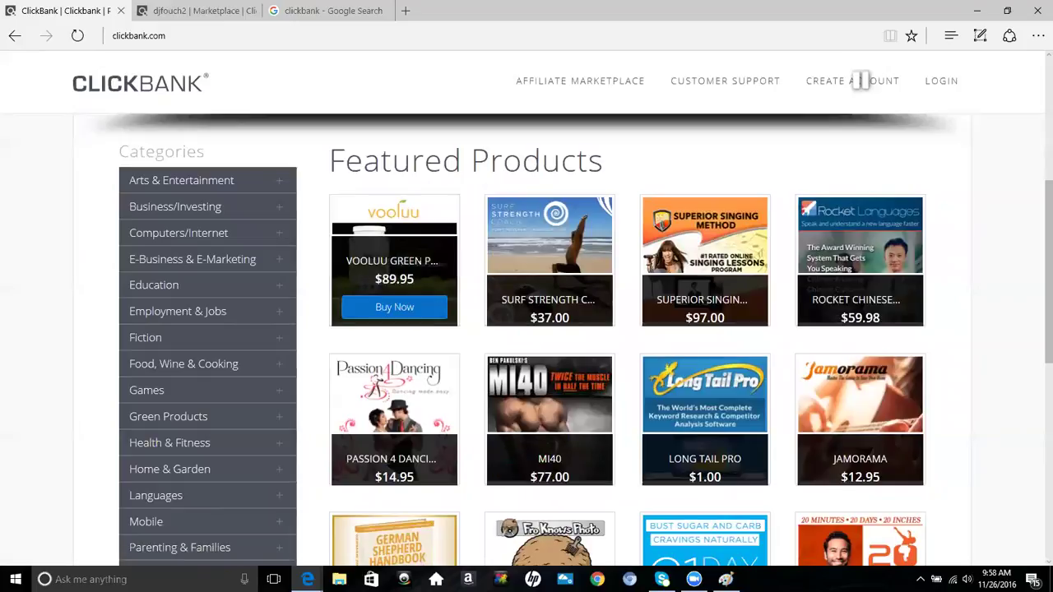
mouse_move(554, 294)
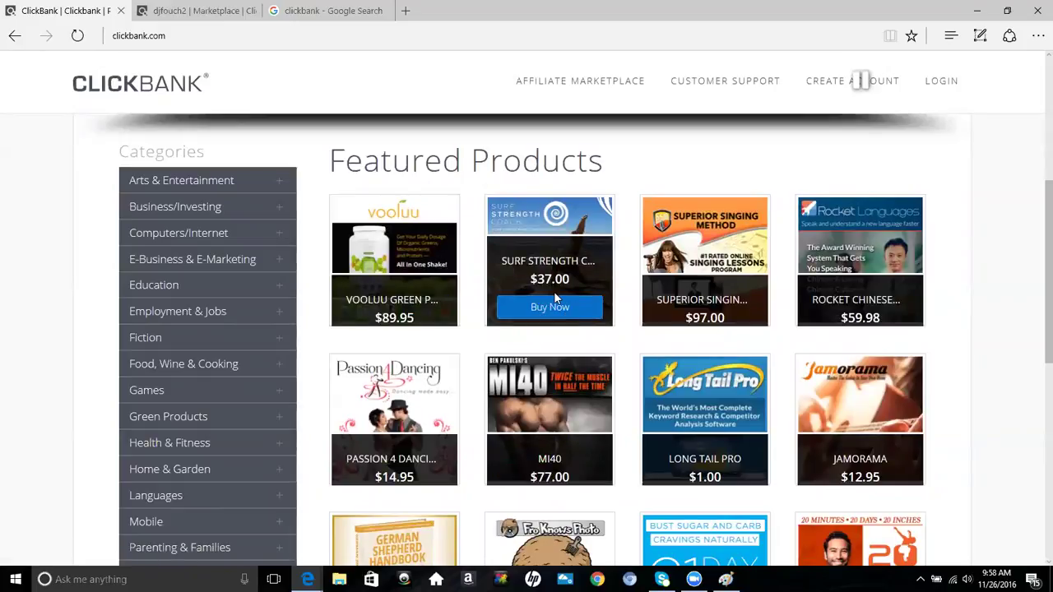
mouse_move(729, 285)
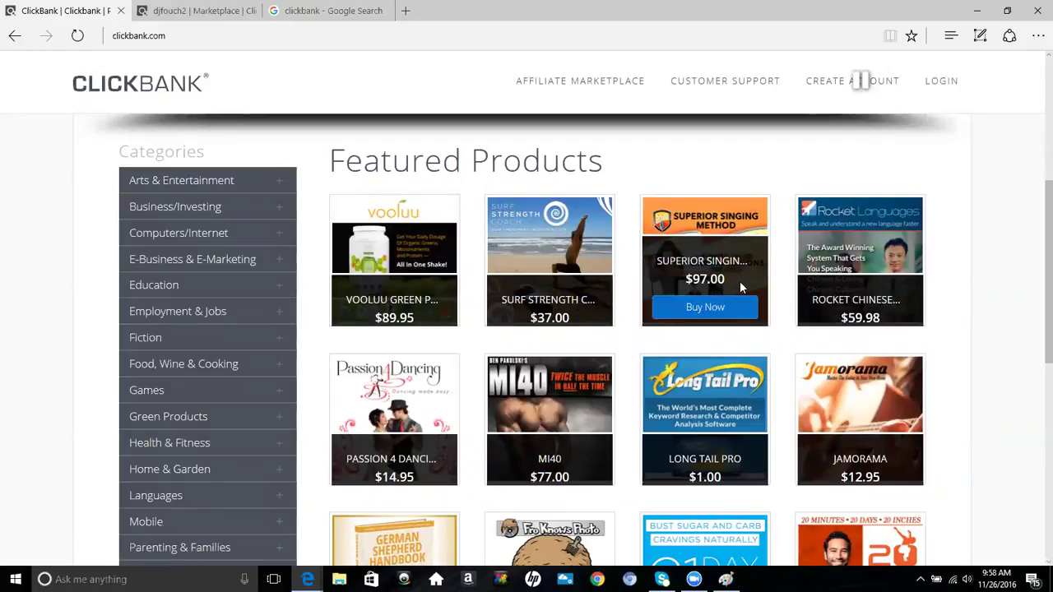
mouse_move(902, 286)
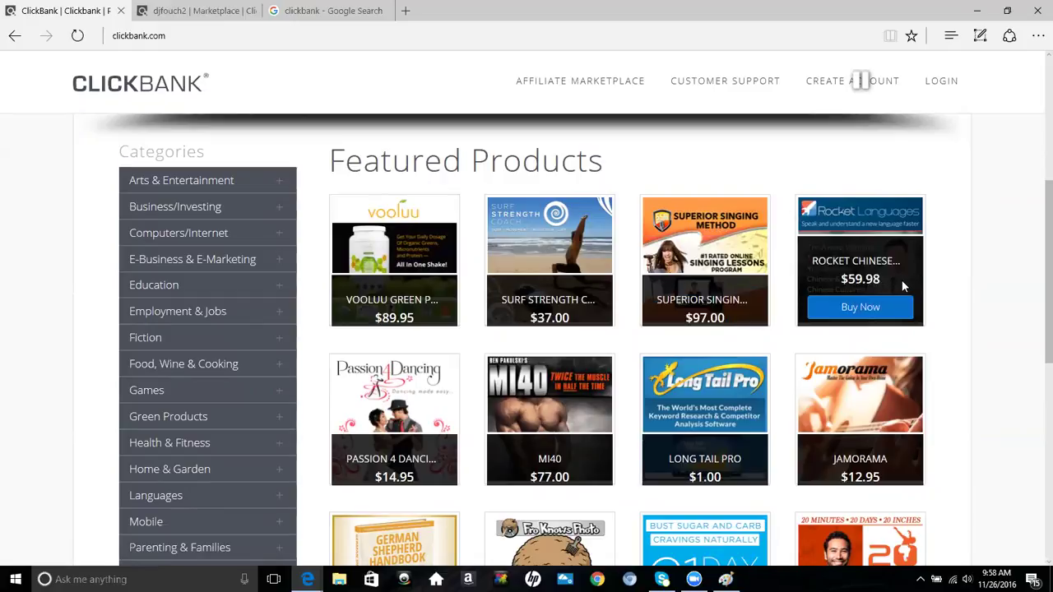
mouse_move(447, 417)
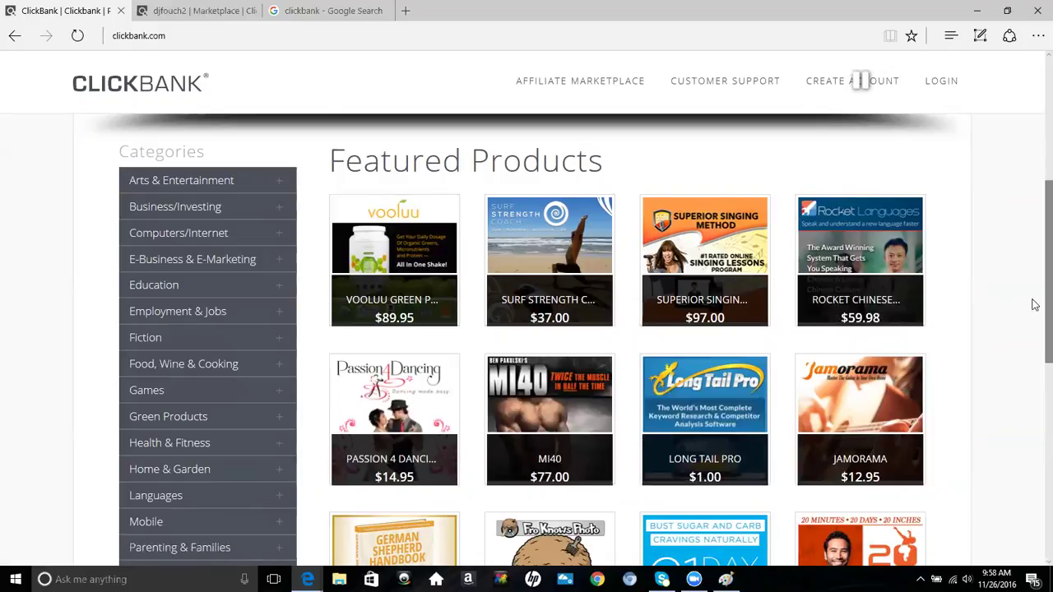
scroll(1034, 370, down, 3)
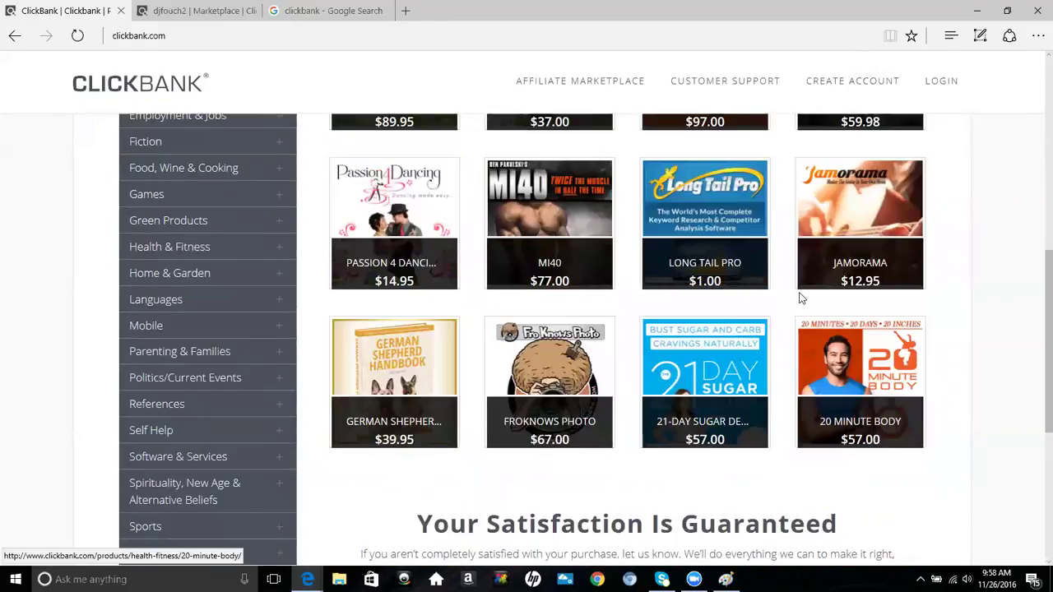
mouse_move(723, 242)
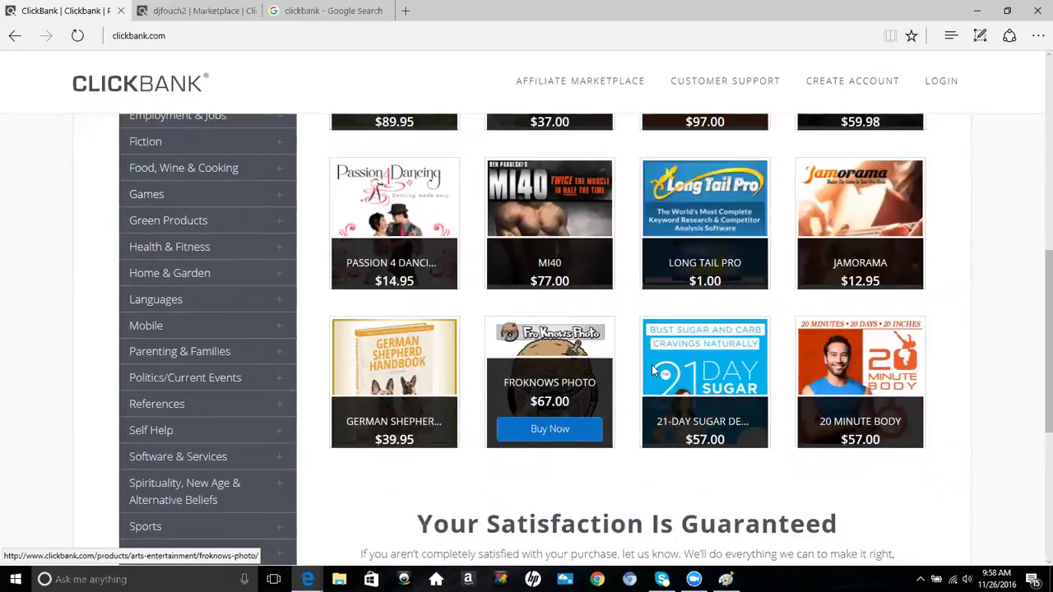
mouse_move(719, 368)
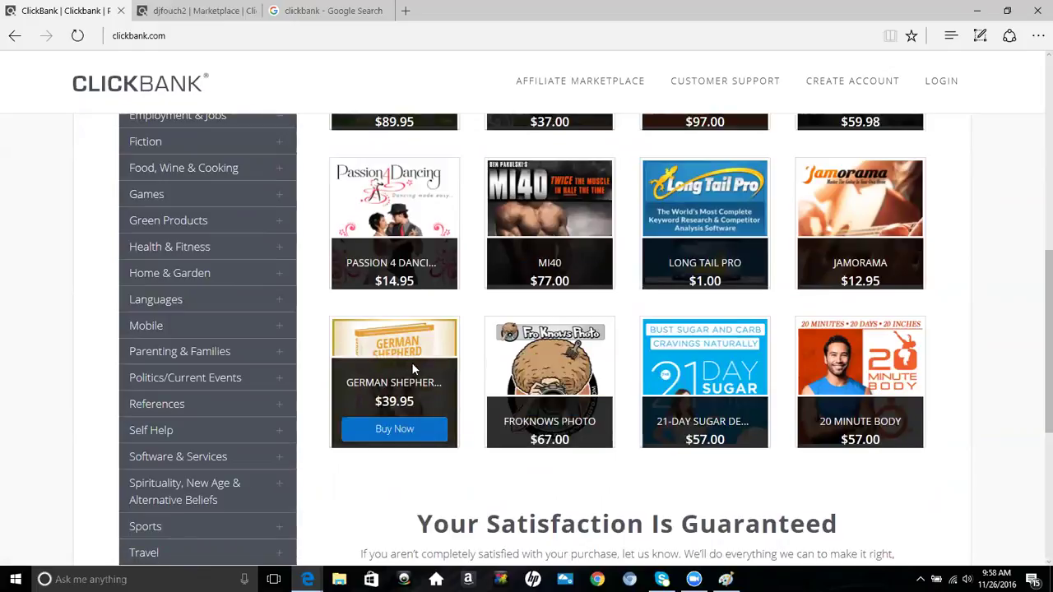
mouse_move(869, 376)
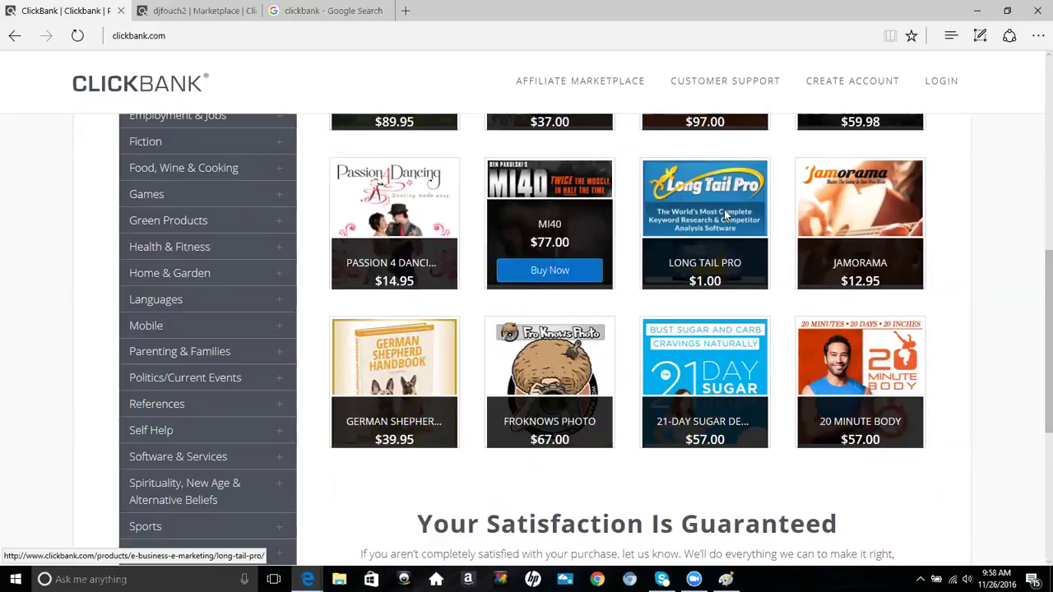
Scroll down the homepage to the guarantee section, then back up to the promotional banner.
scroll(1035, 332, up, 3)
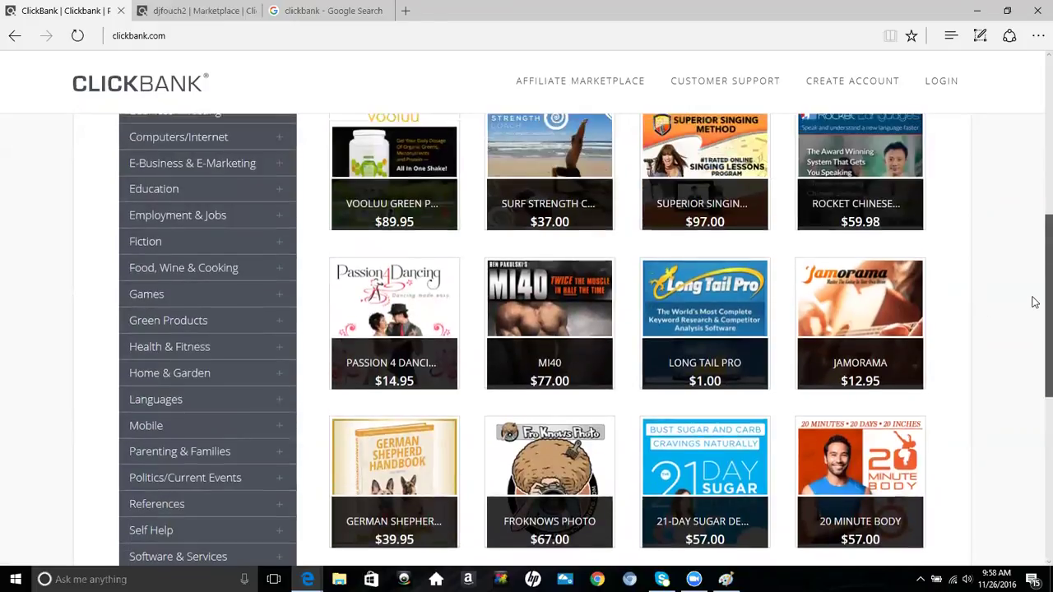
scroll(1035, 312, down, 1)
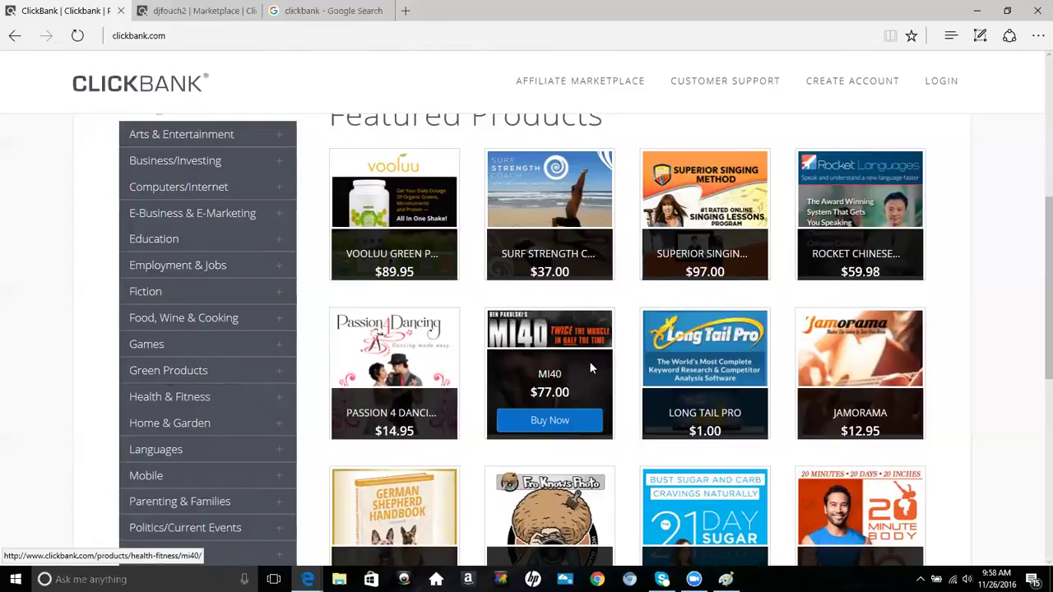
scroll(1034, 352, down, 1)
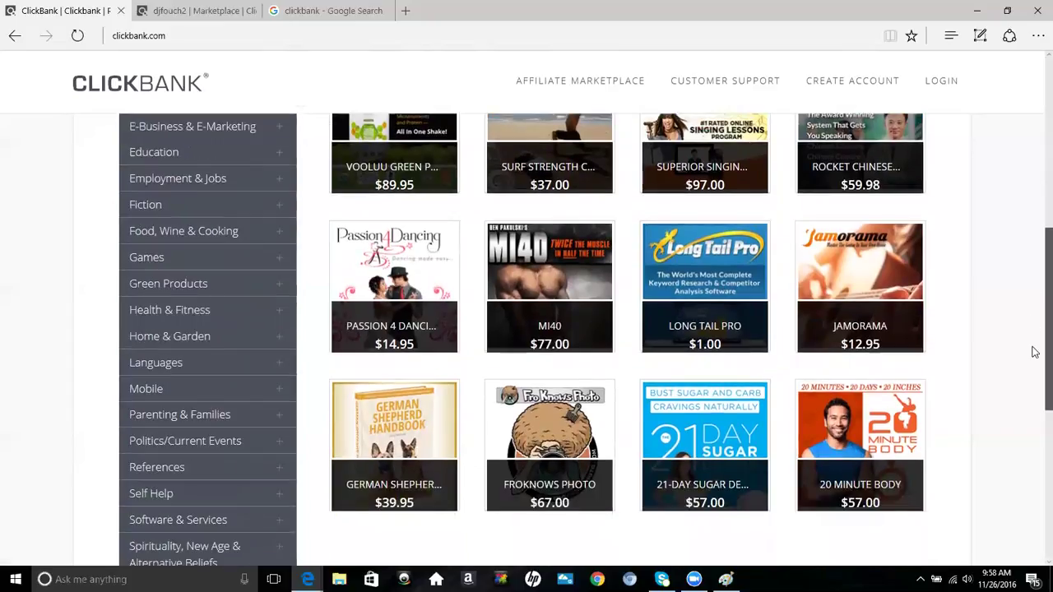
scroll(1034, 352, down, 1)
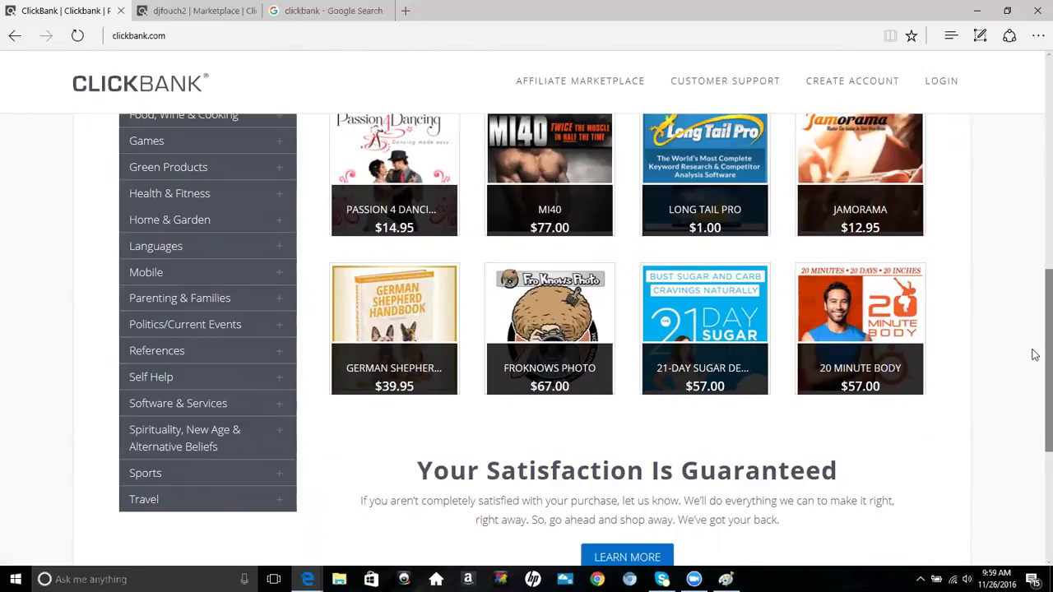
scroll(1035, 354, up, 8)
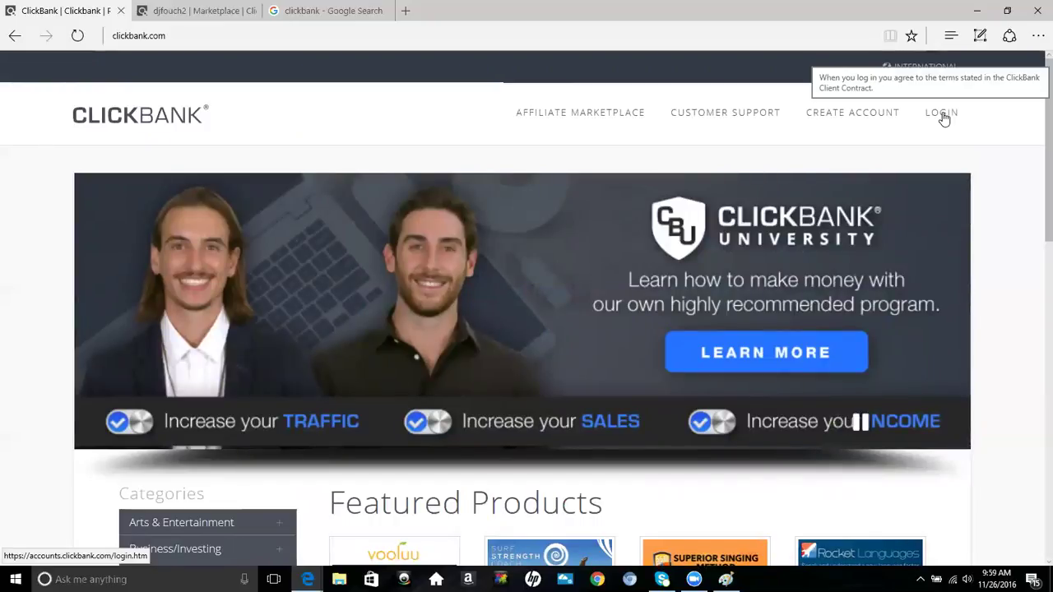
Reload the Marketplace home and scroll to its categories, Arts & Entertainment through Travel.
click(944, 118)
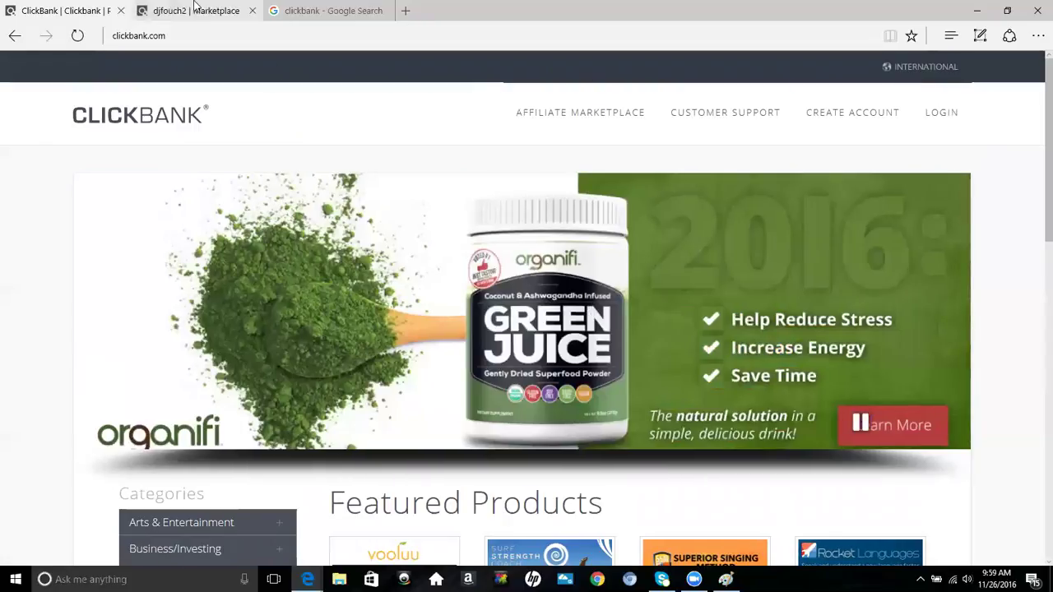
click(191, 11)
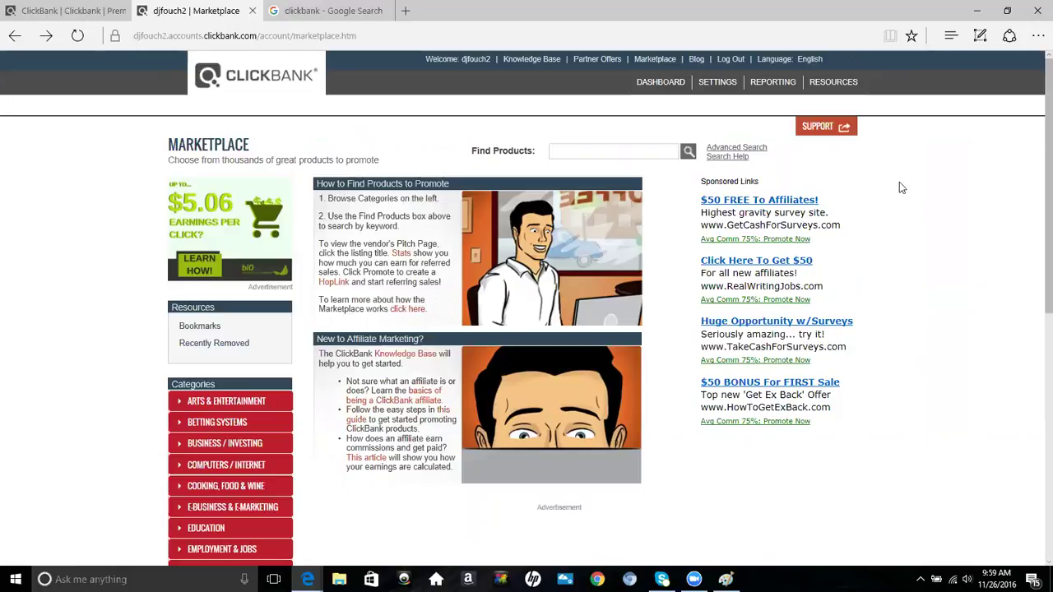
click(655, 61)
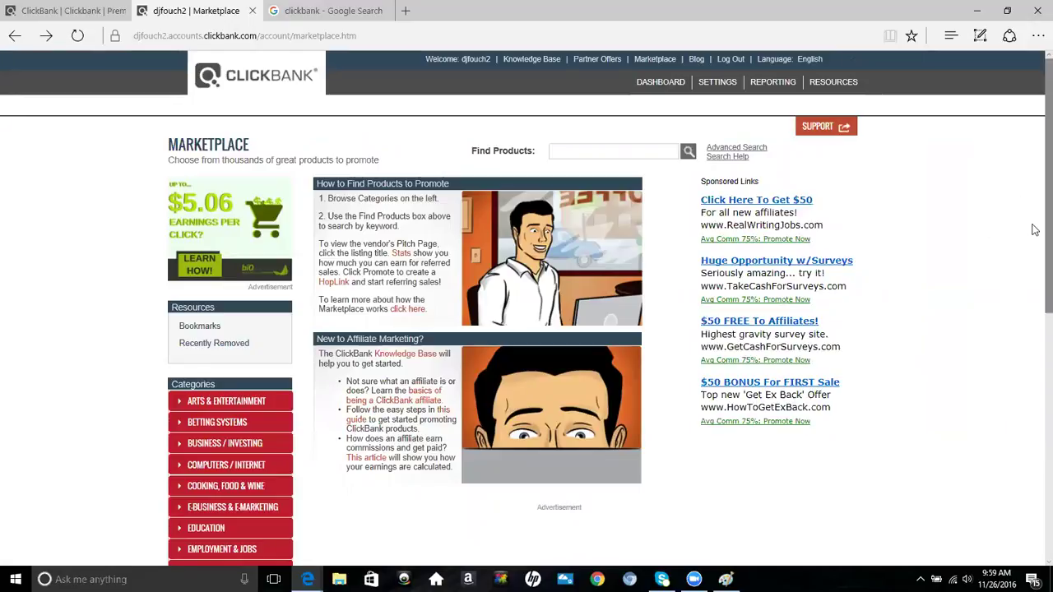
drag(1033, 225, 1031, 383)
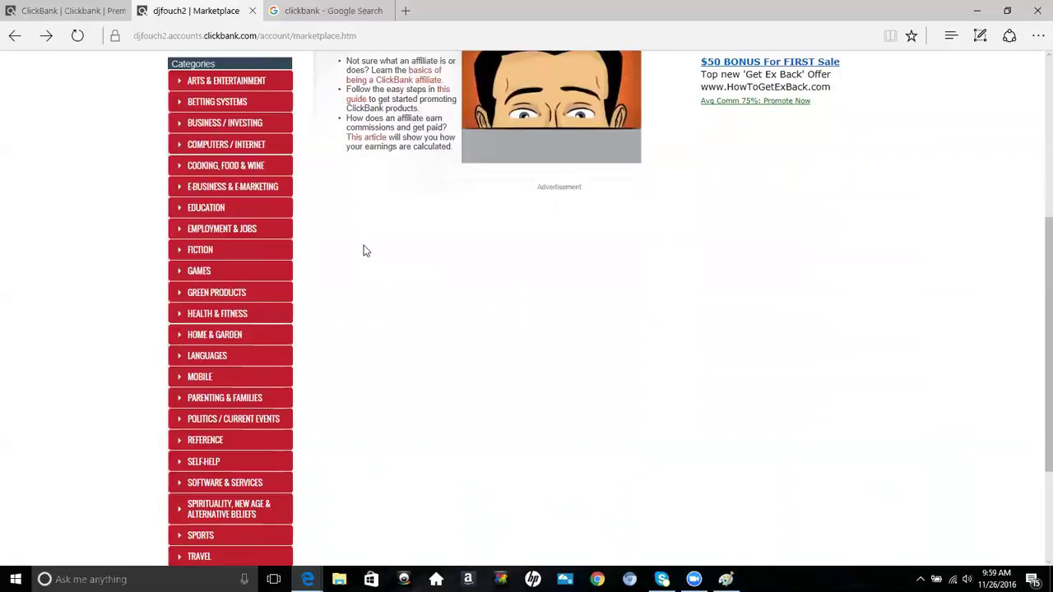
List the Health & Fitness category and scroll its results back up to The Big Diabetes Lie.
click(230, 318)
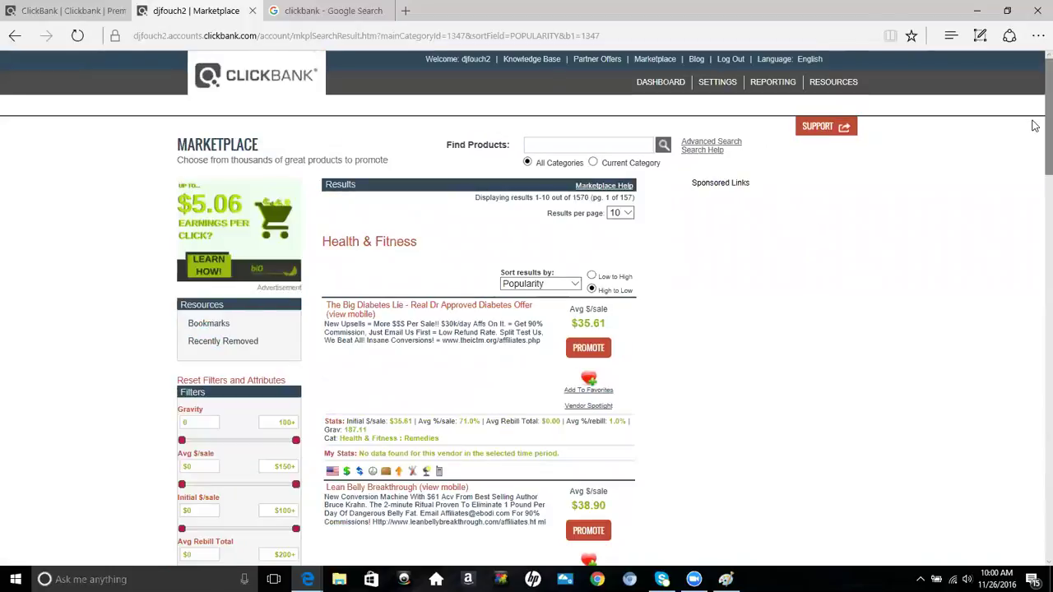
scroll(1034, 139, down, 3)
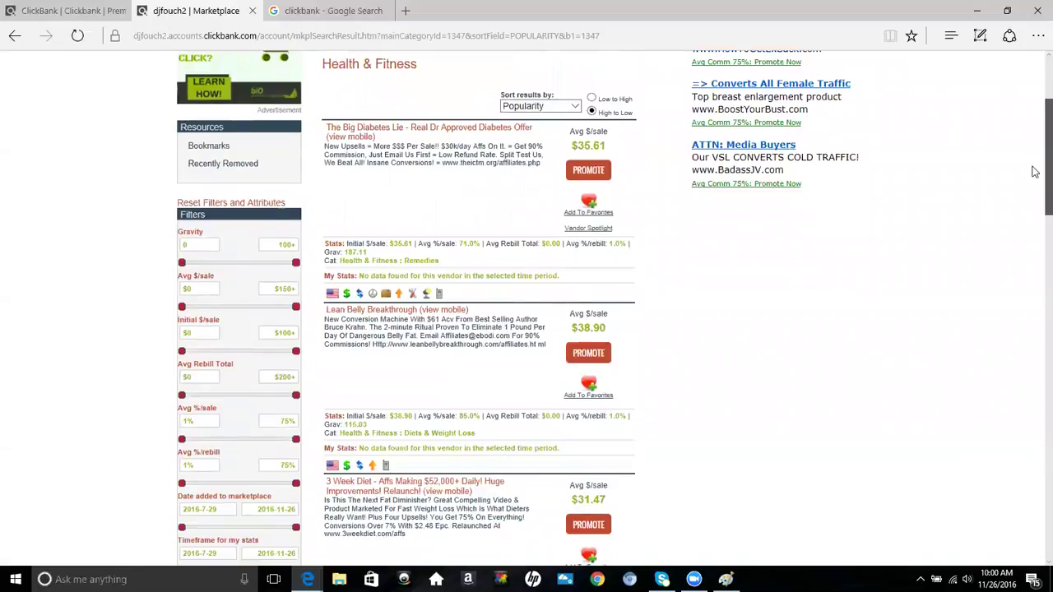
scroll(1034, 172, down, 1)
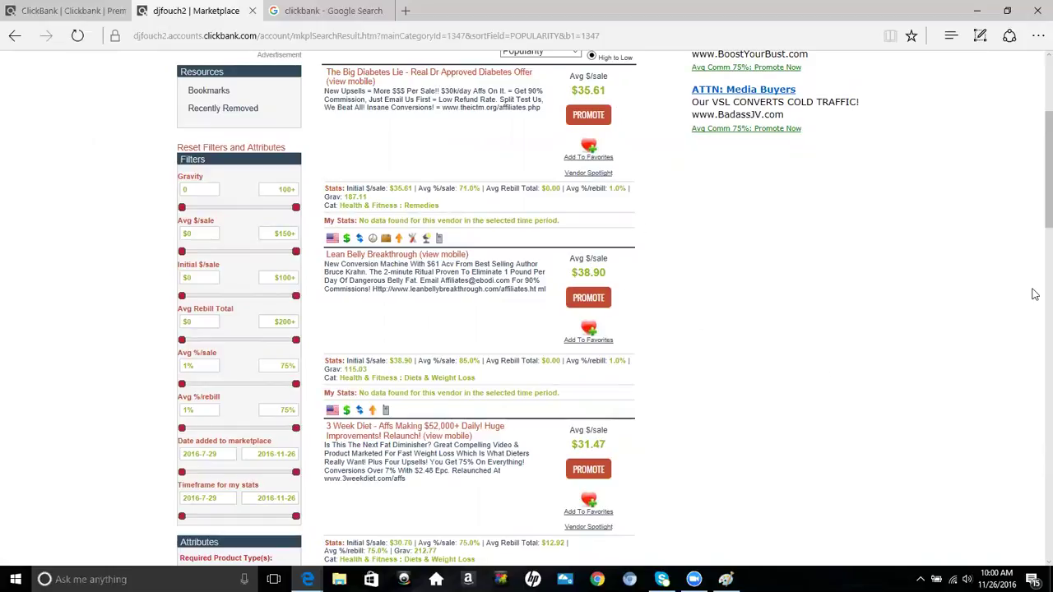
scroll(1034, 223, down, 2)
drag(1035, 223, 1034, 369)
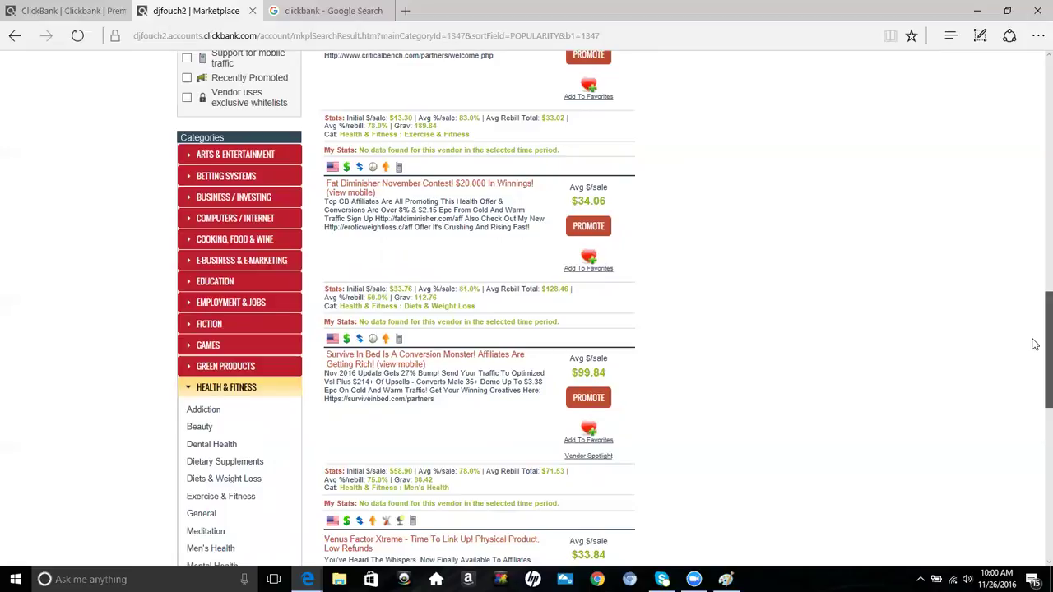
mouse_move(1034, 339)
mouse_down()
mouse_move(1035, 422)
mouse_move(1034, 343)
mouse_up()
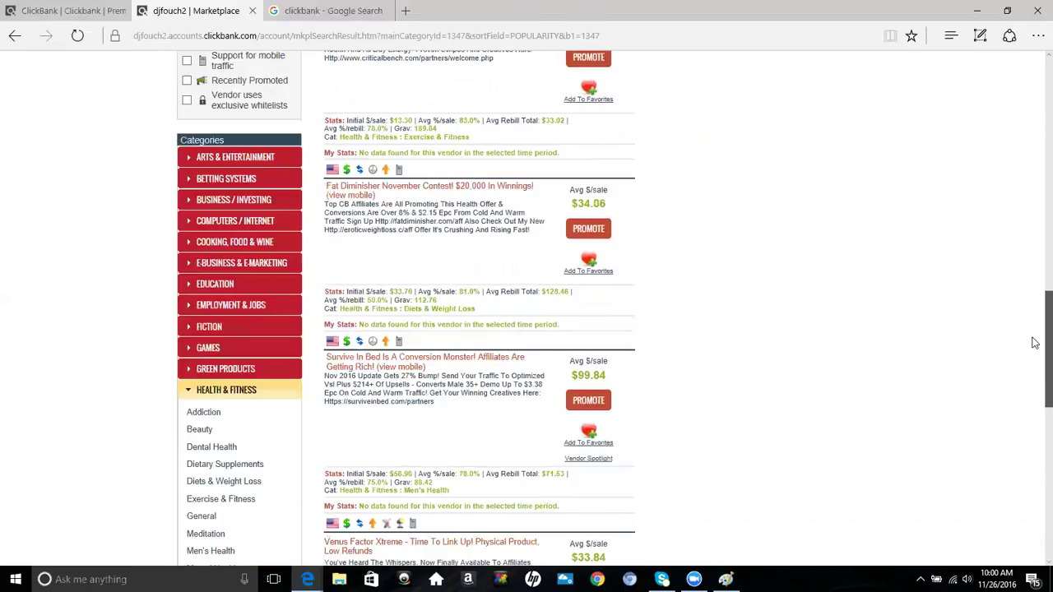
drag(1035, 284, 1035, 142)
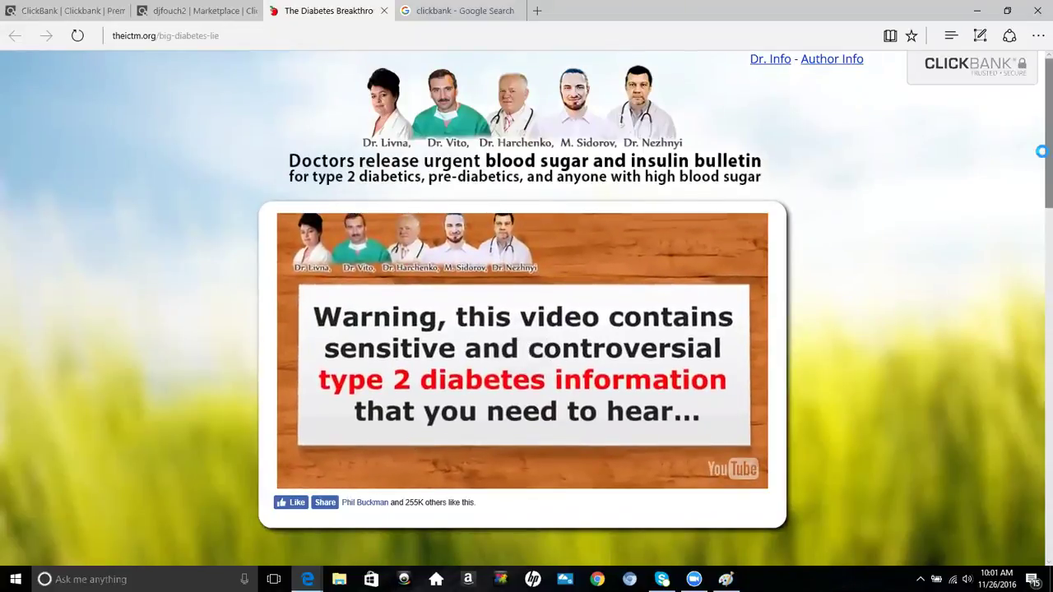
Scroll The Big Diabetes Lie sales page to its footer and open the Affiliates page.
scroll(1034, 206, down, 5)
scroll(1034, 295, down, 3)
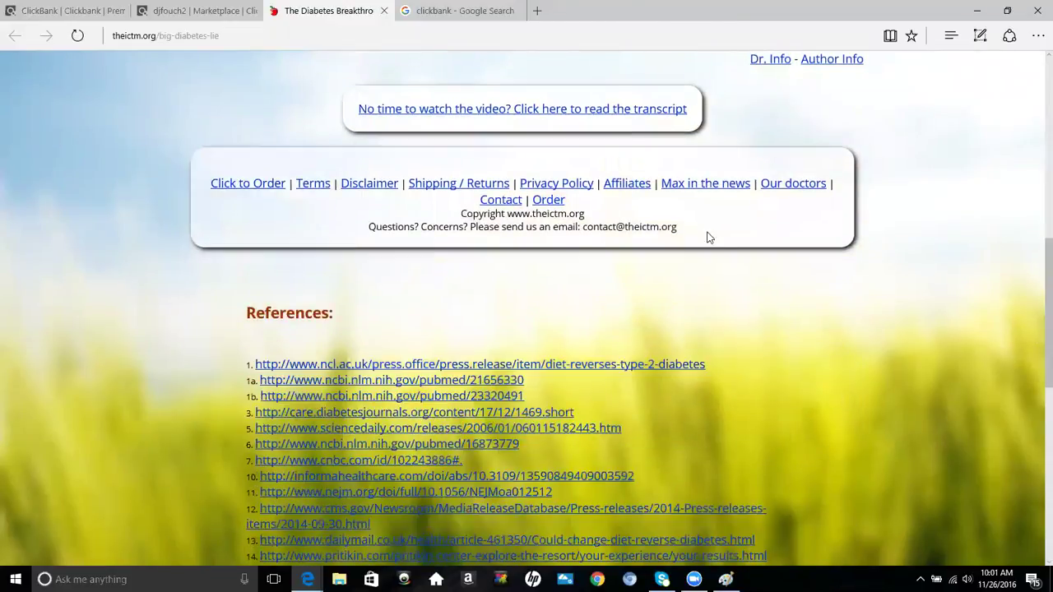
click(623, 184)
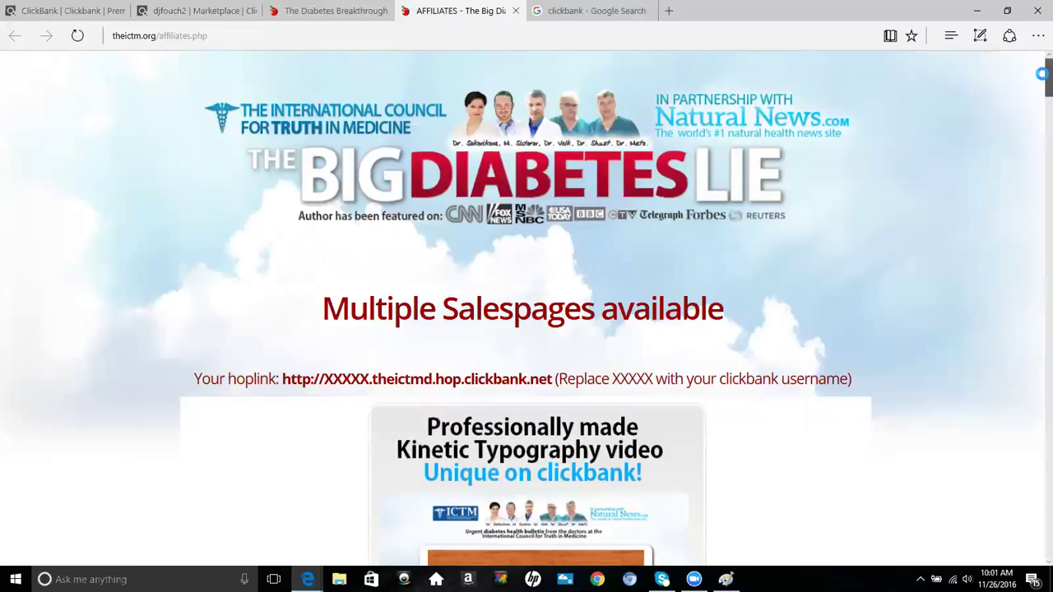
scroll(1036, 87, down, 4)
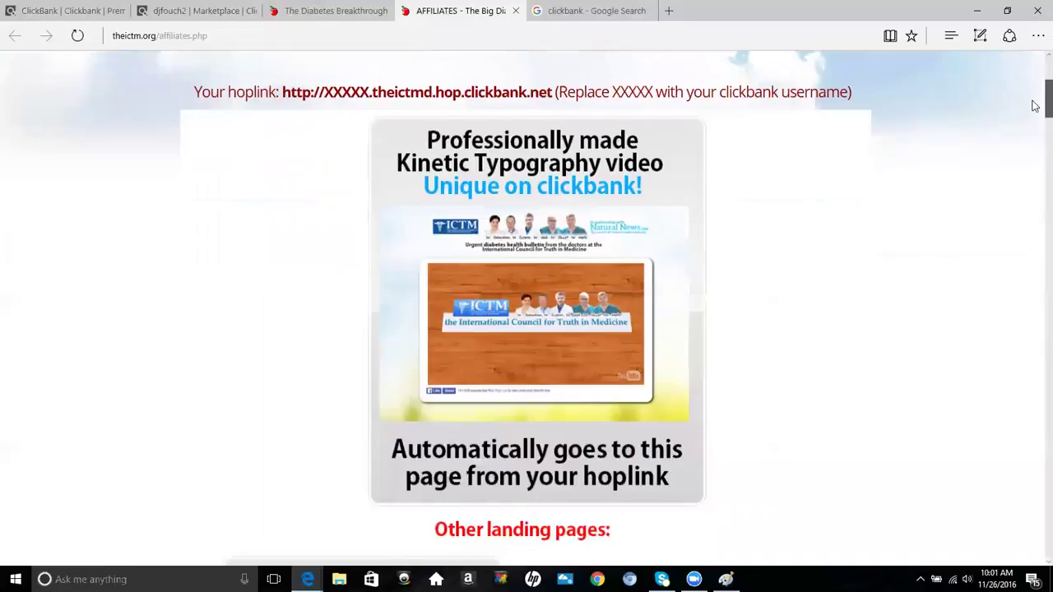
scroll(1034, 106, down, 4)
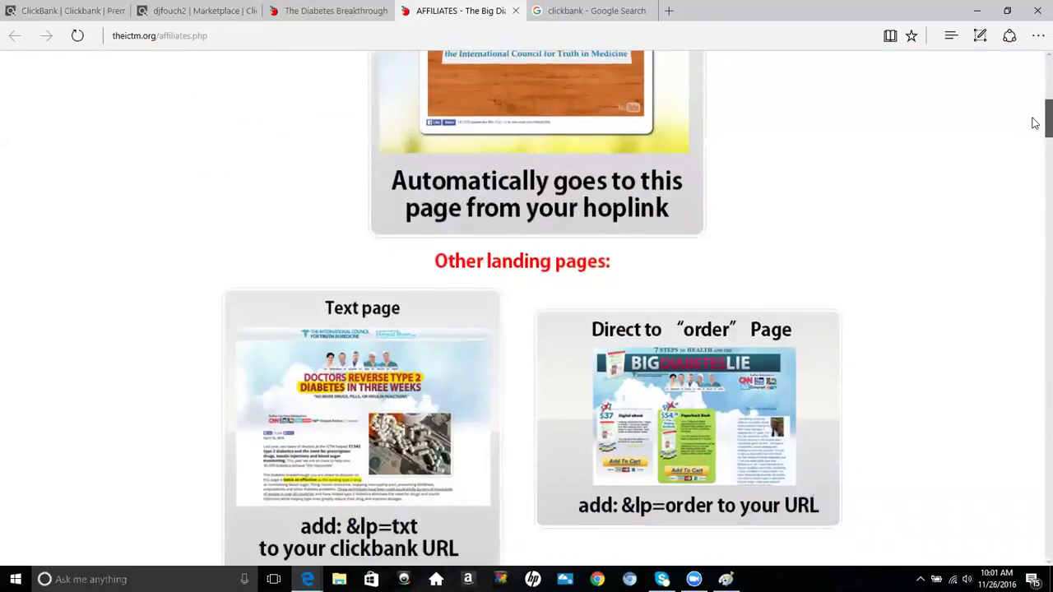
scroll(1034, 132, down, 3)
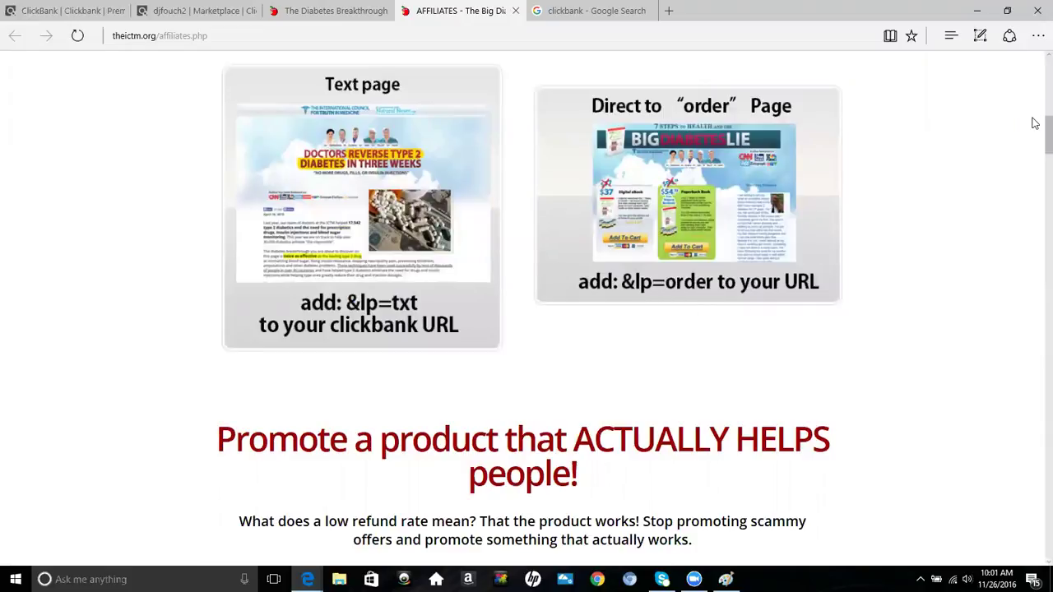
drag(1034, 123, 1034, 57)
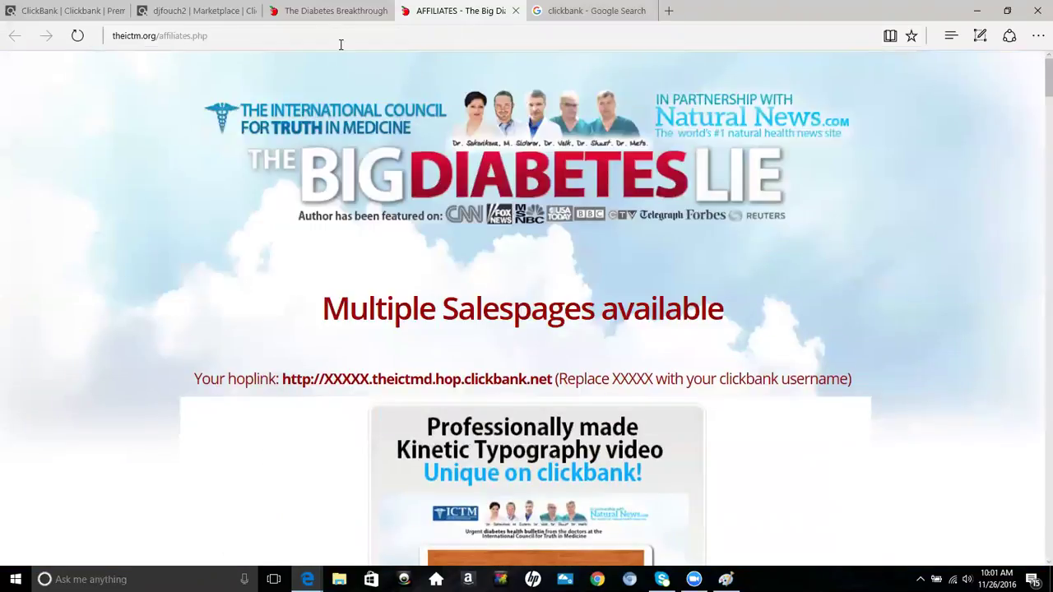
Close the theictm.org sales tab, confirming Leave this page, and the Affiliates tab.
click(318, 8)
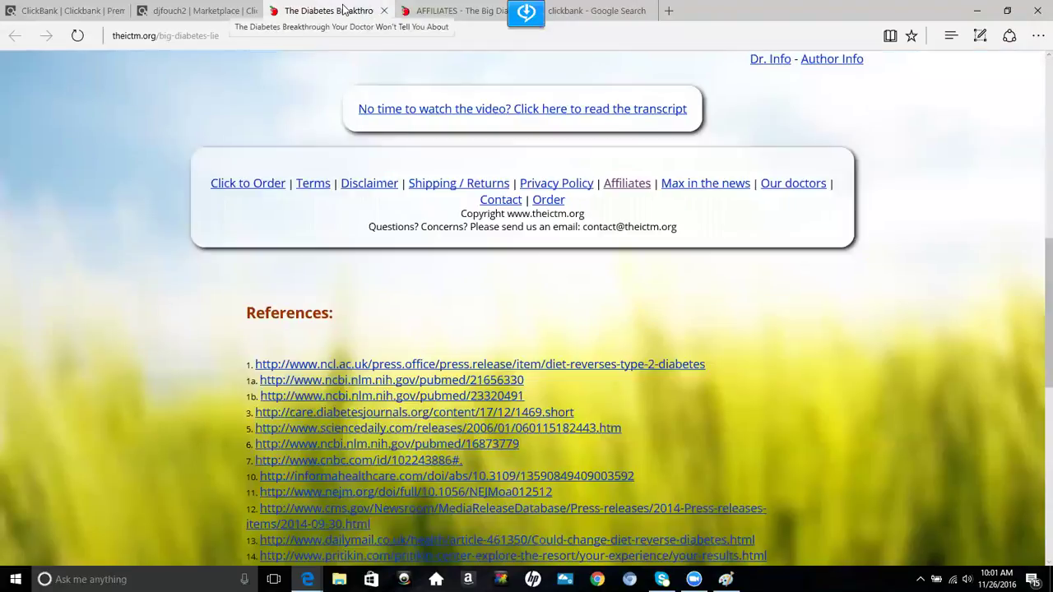
click(384, 12)
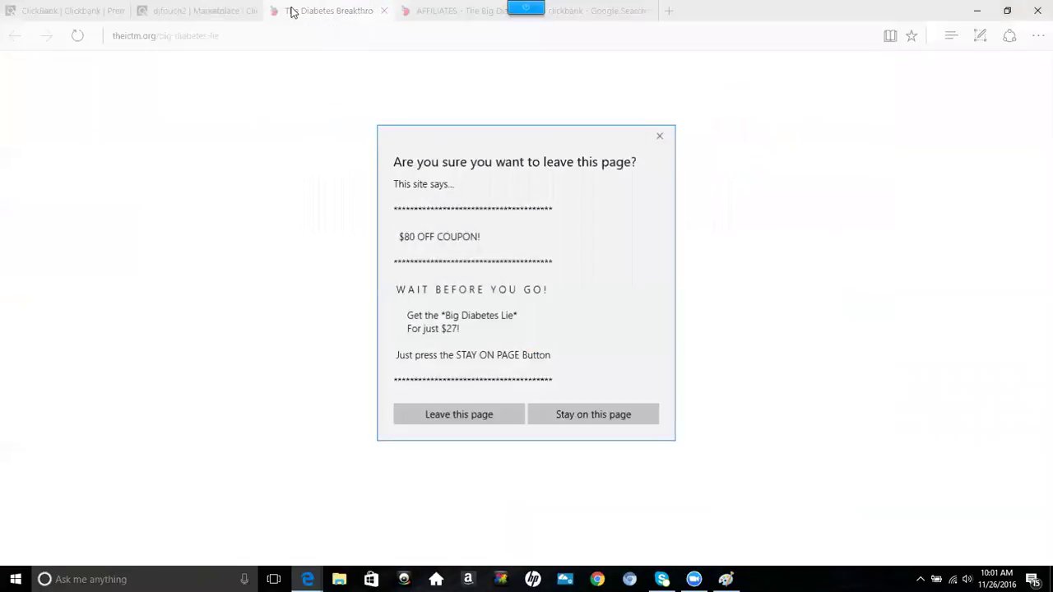
click(449, 416)
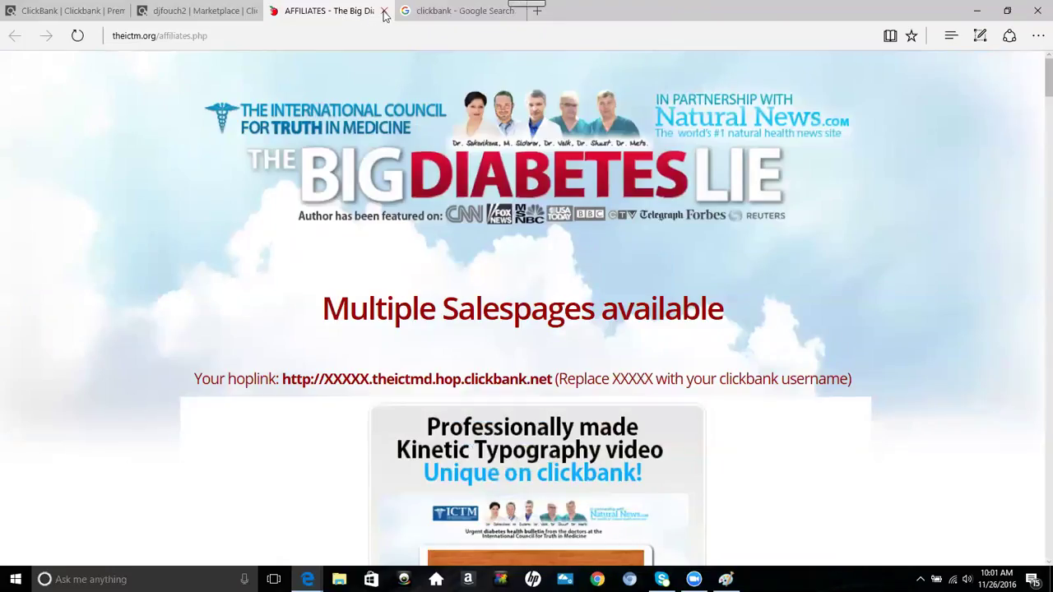
click(384, 12)
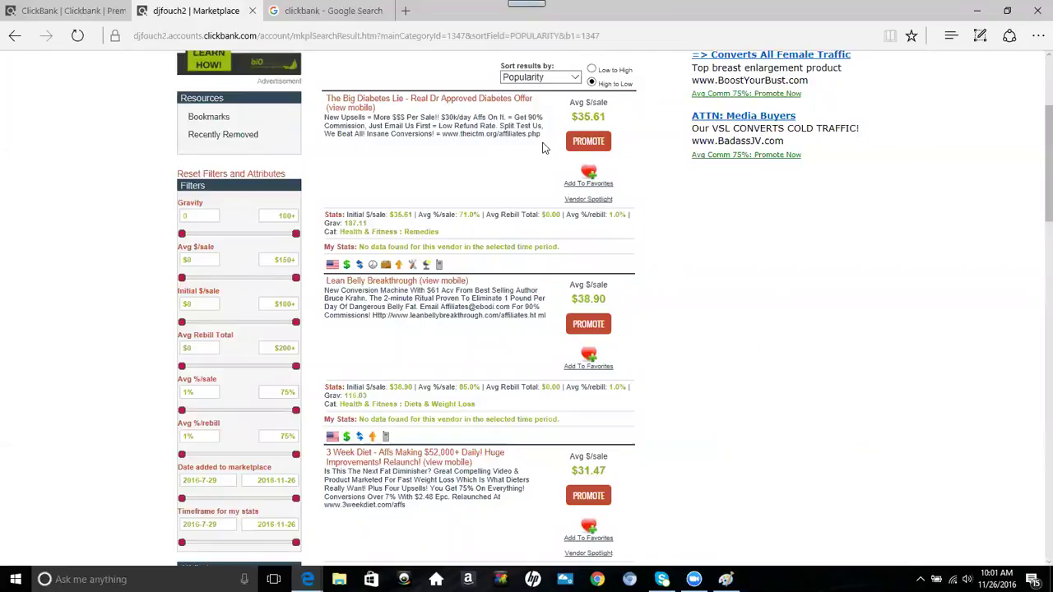
Promote The Big Diabetes Lie from THEICTMD, entering FB_HF as the tracking ID.
click(581, 144)
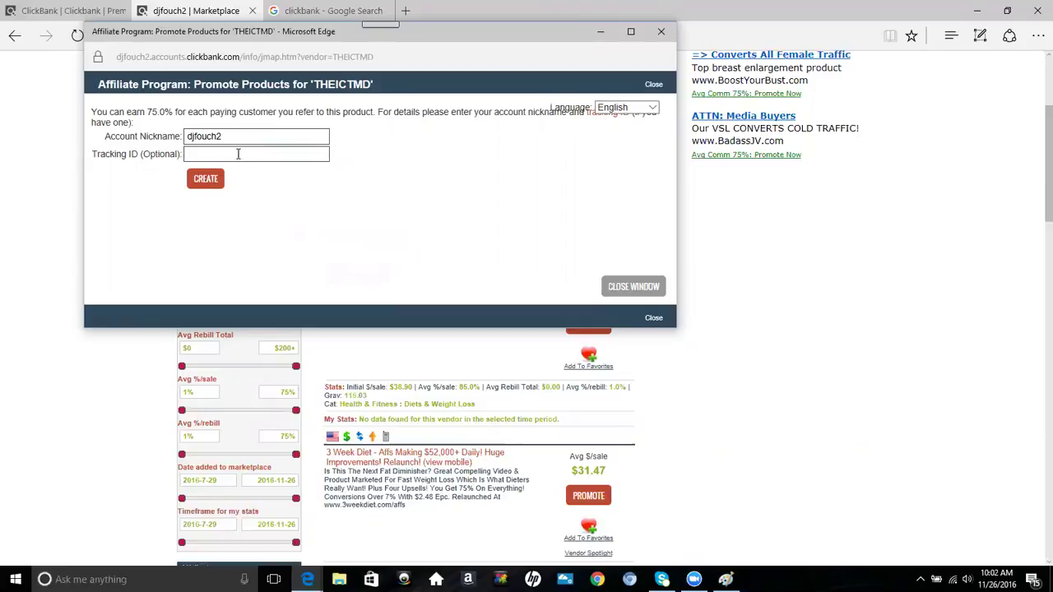
click(238, 160)
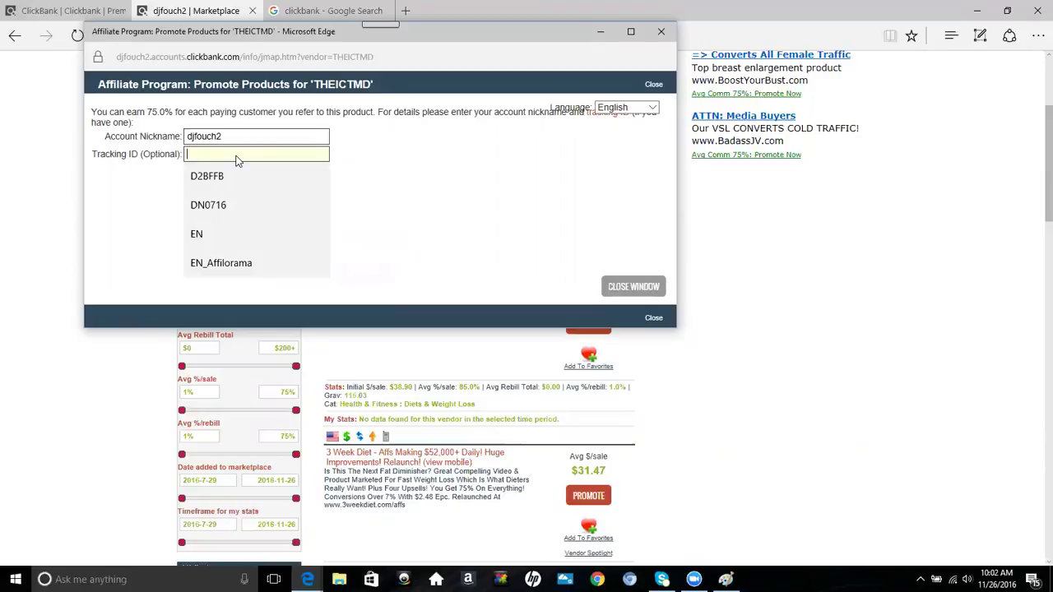
text(F)
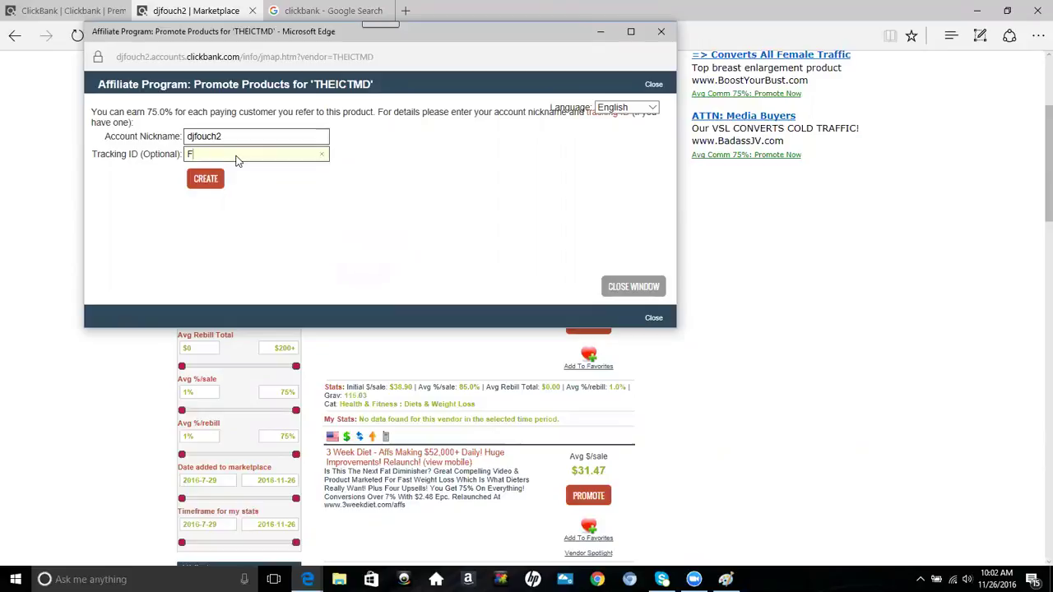
text(B_HF)
Create the FB_HF HopLink and select its full URL for copying.
click(205, 179)
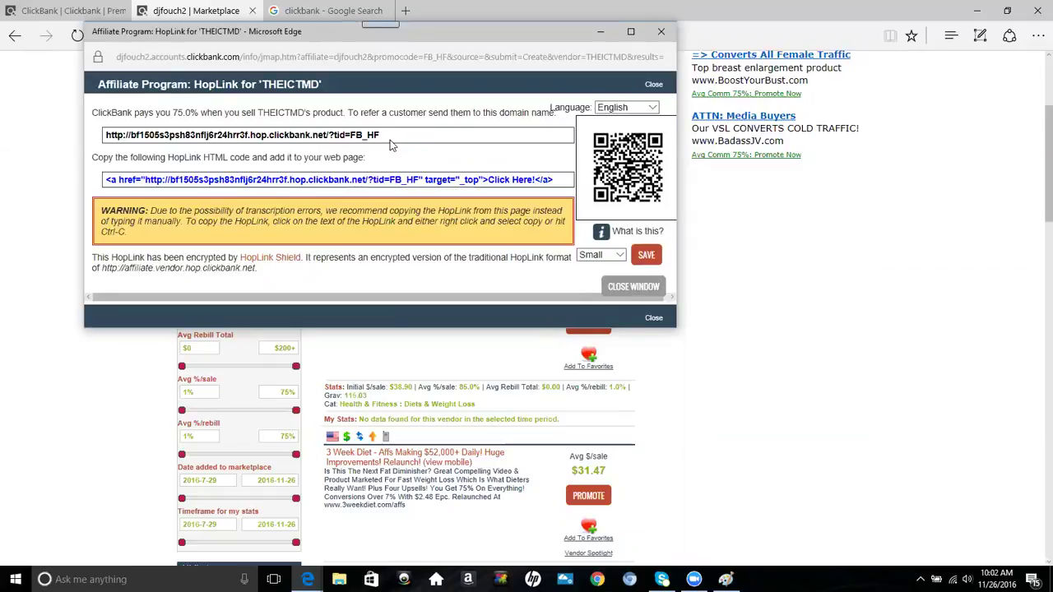
click(390, 138)
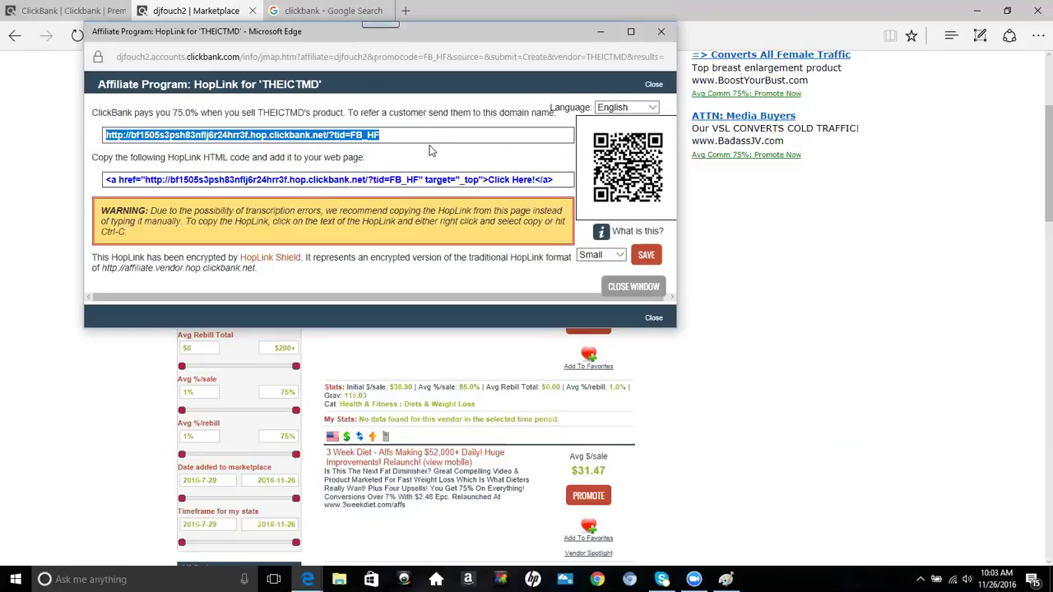
Close the HopLink popup and scroll the 157-page Health & Fitness results.
click(654, 86)
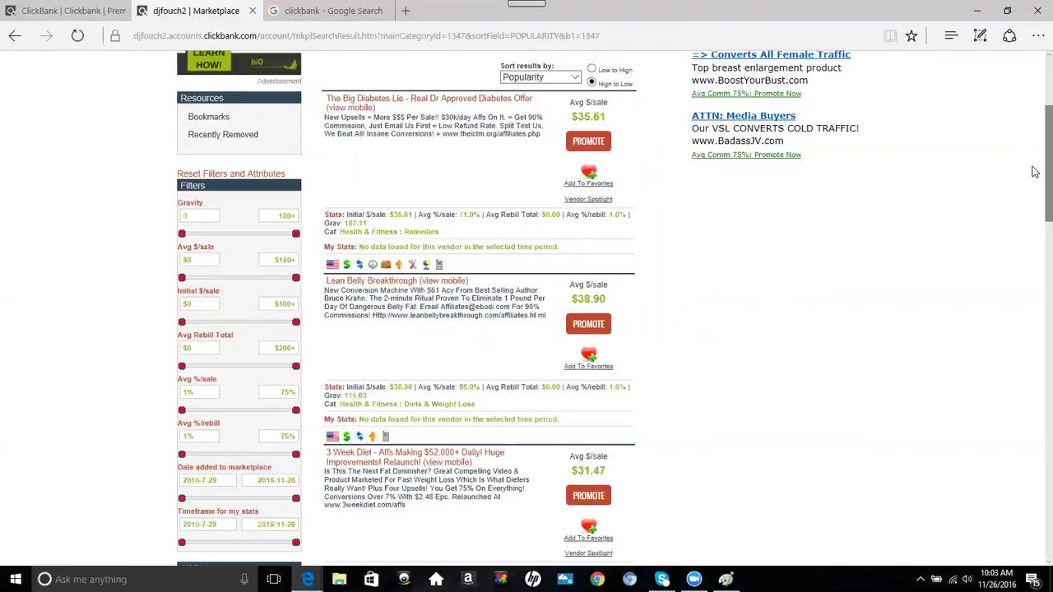
mouse_move(1034, 172)
mouse_down()
mouse_move(1035, 514)
mouse_move(1036, 140)
mouse_up()
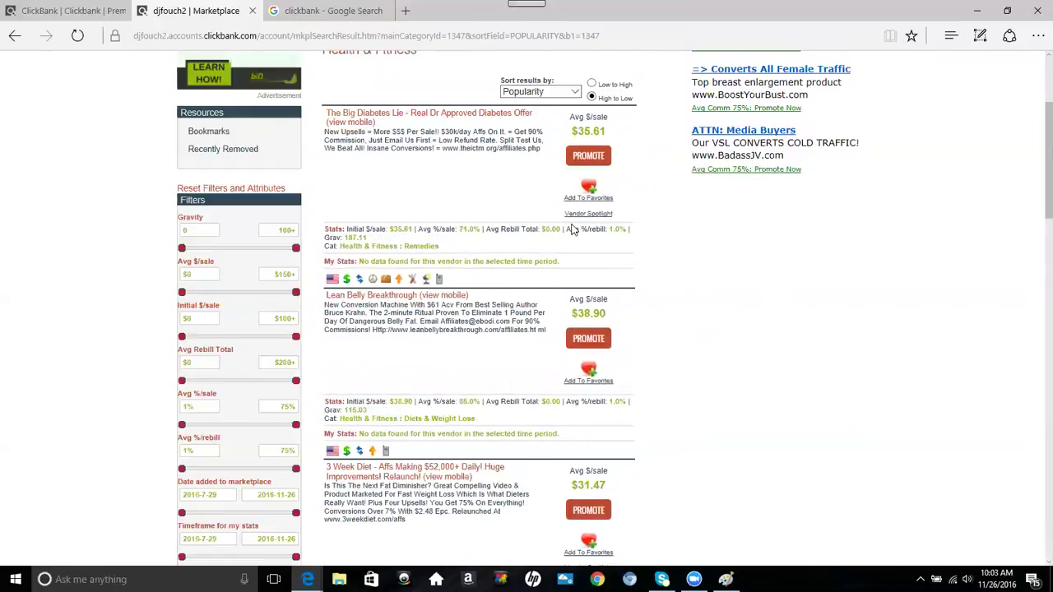
Return to the ClickBank homepage tab with the Organifi Green Juice banner and Featured Products.
click(70, 14)
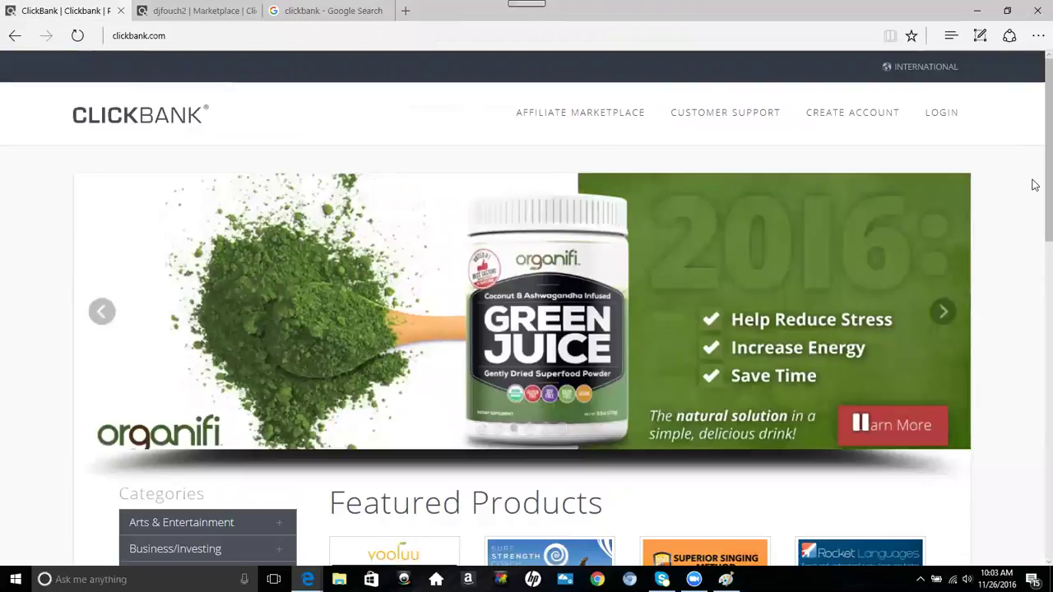